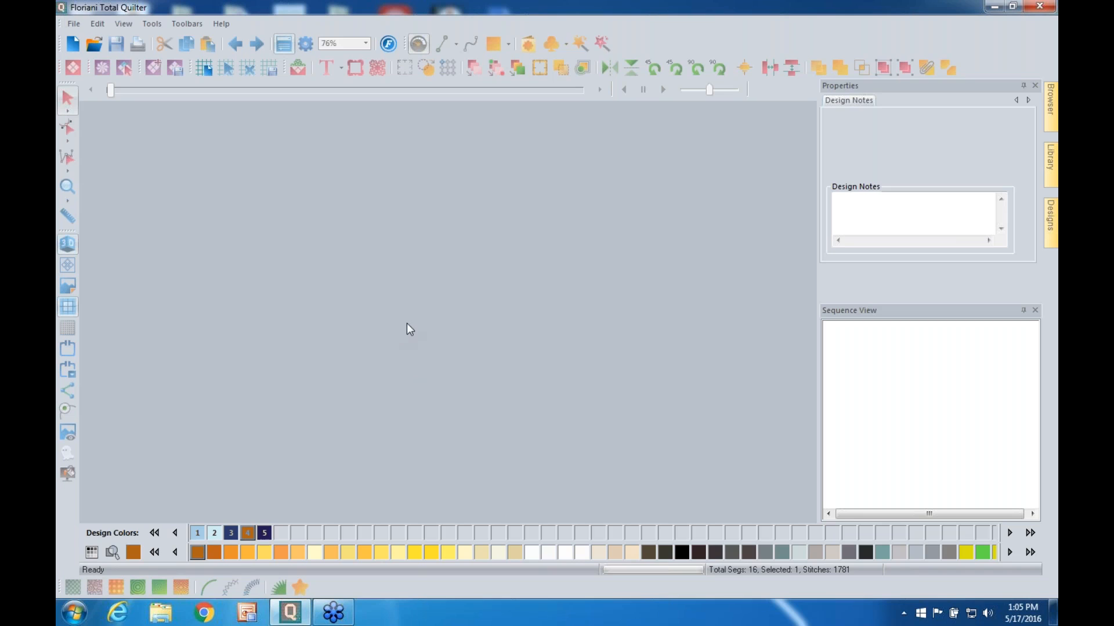
# Step: Open the design file Basic Block for BOM.waf and turn on the 3D stitch view
pyautogui.click(96, 48)
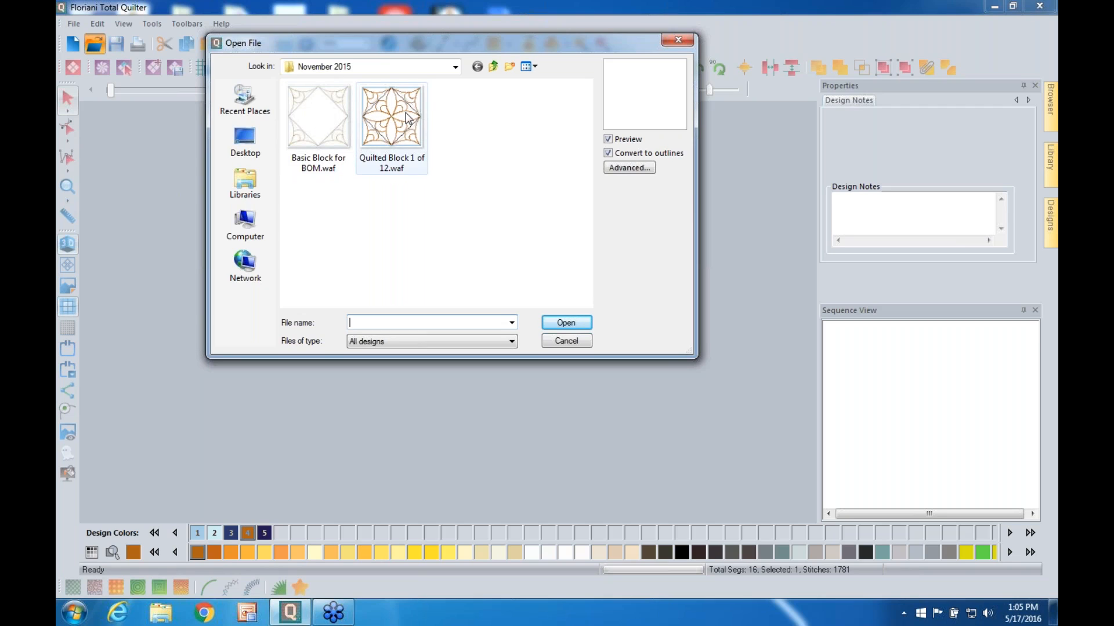
pyautogui.click(315, 105)
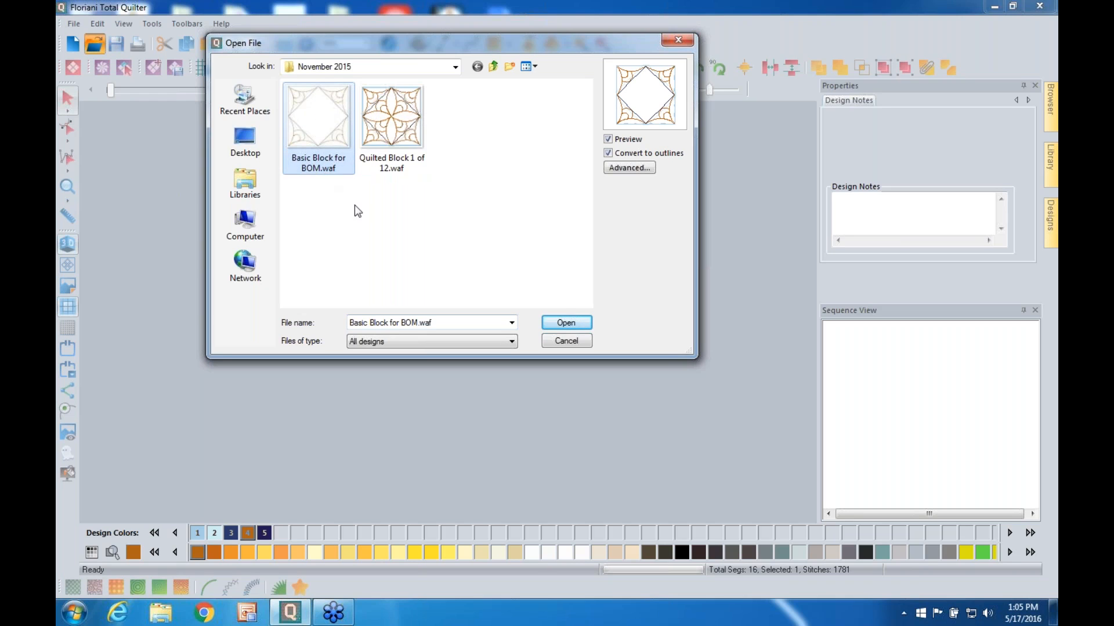
pyautogui.click(569, 325)
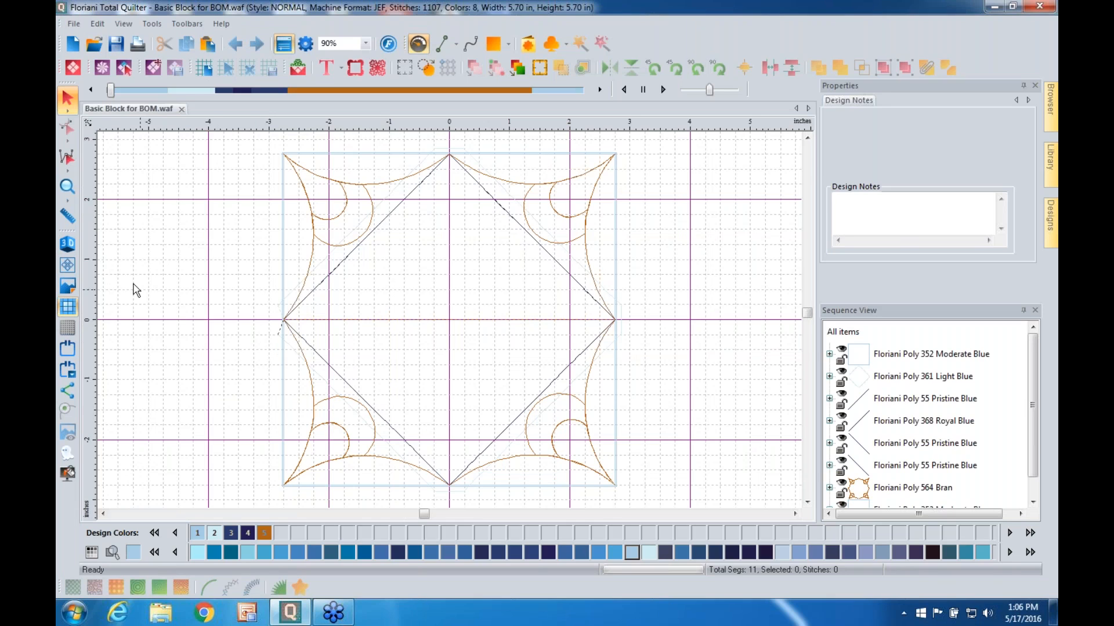
pyautogui.click(68, 244)
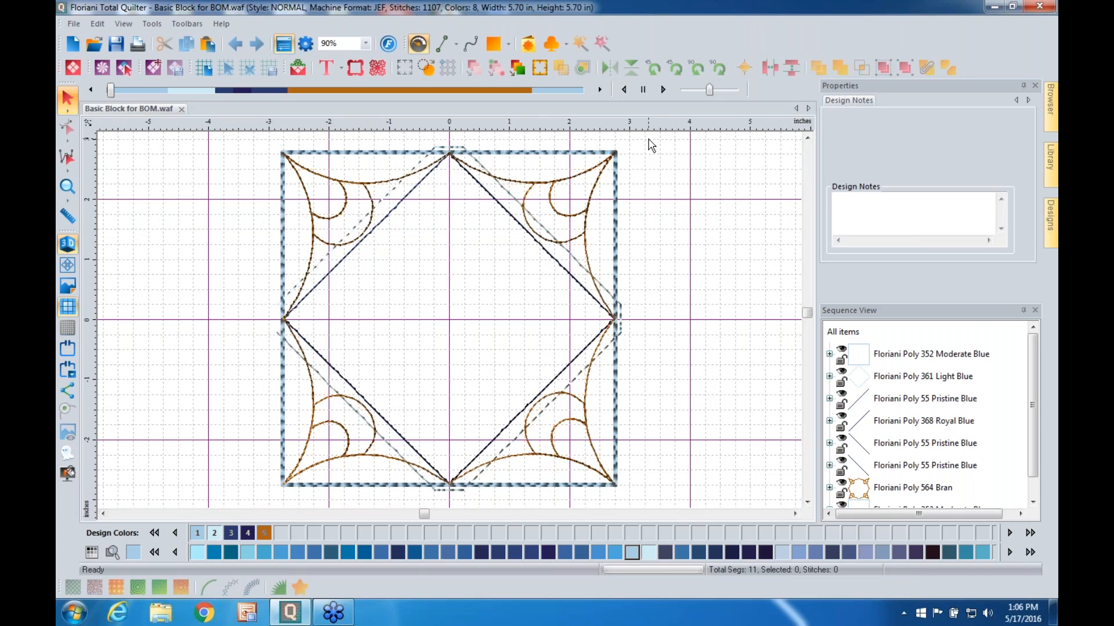
# Step: Review the grid's spacing, major line, style and snapping settings
pyautogui.rightClick(665, 129)
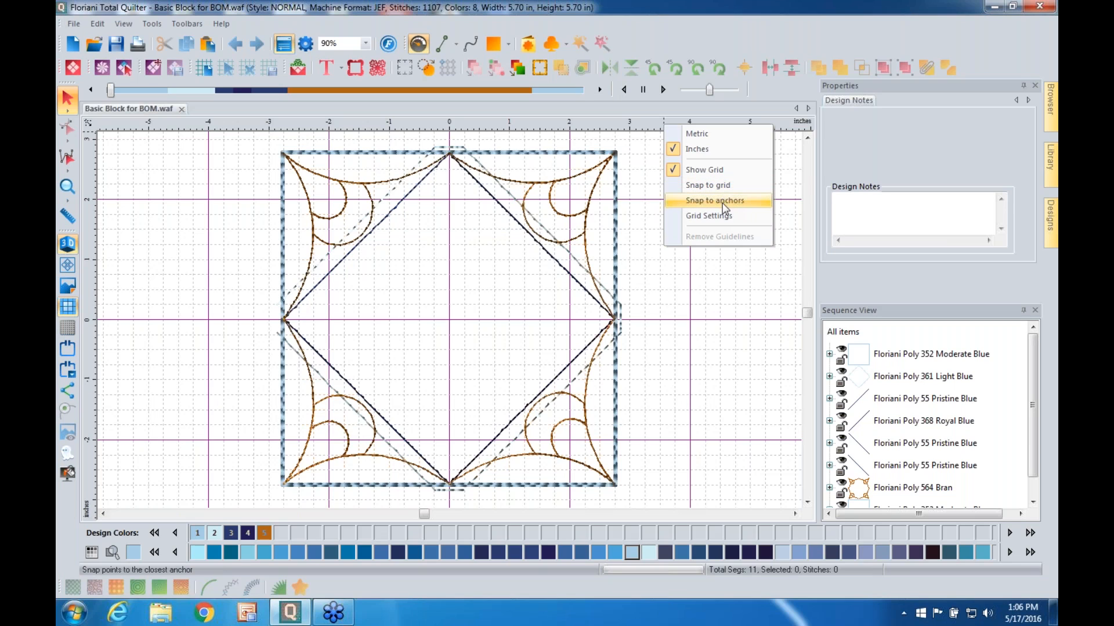
pyautogui.click(723, 220)
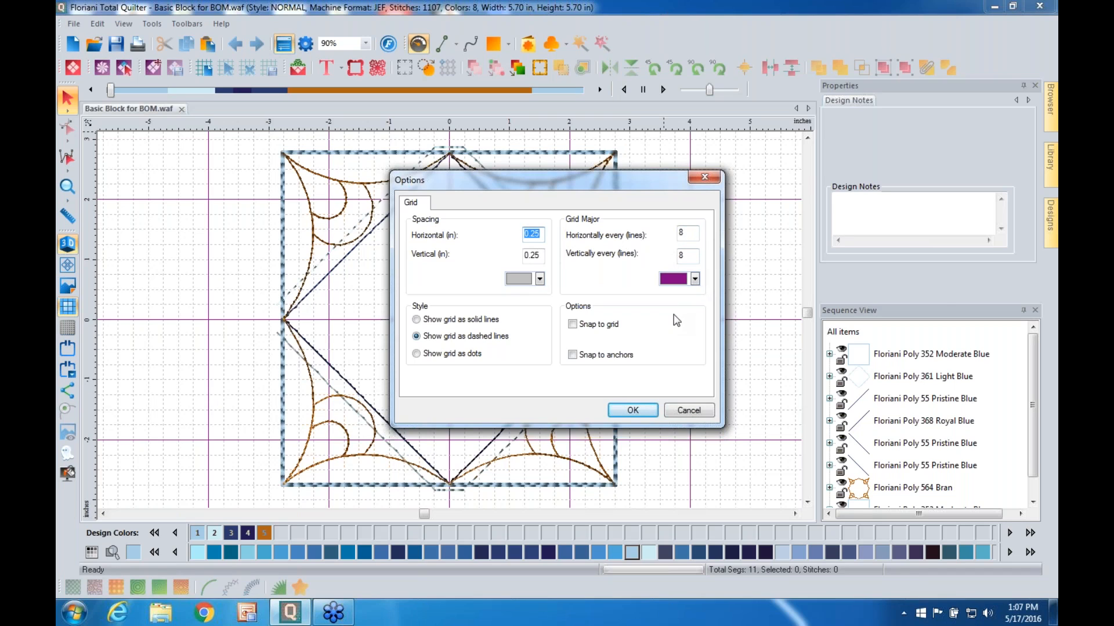
pyautogui.click(632, 411)
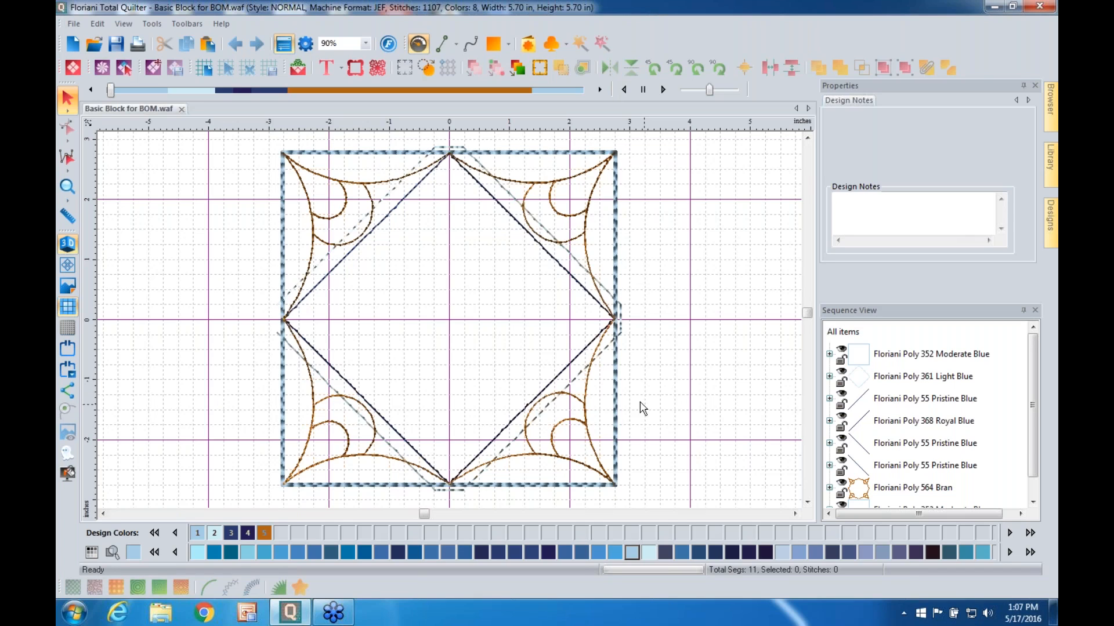
# Step: Insert the Flower 10 a embellishment from the Flowers folder into the block
pyautogui.click(302, 68)
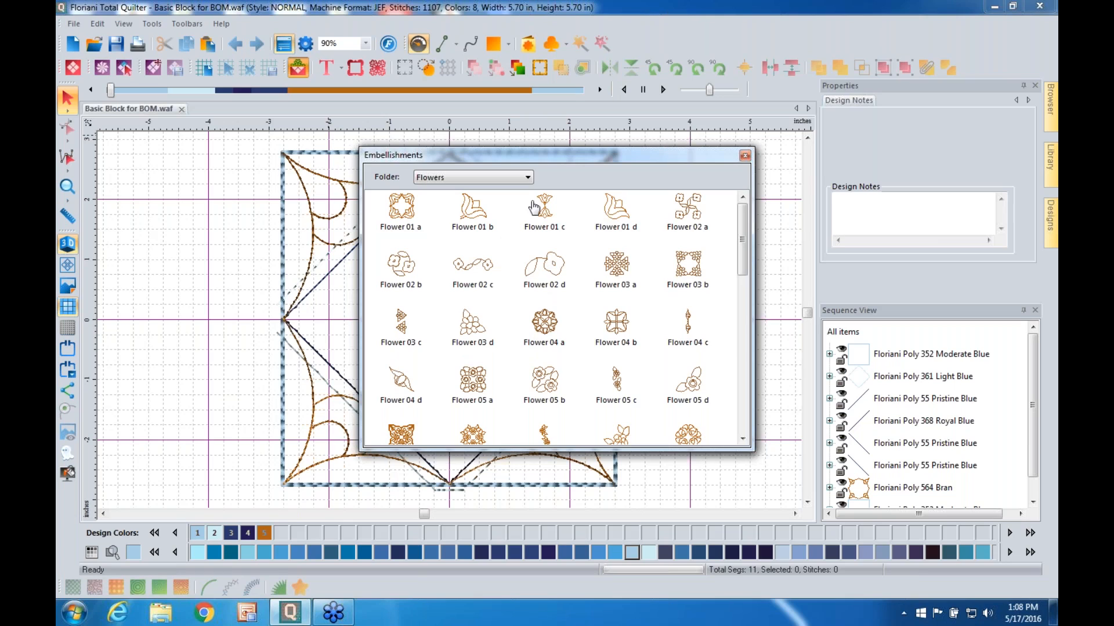
pyautogui.click(526, 178)
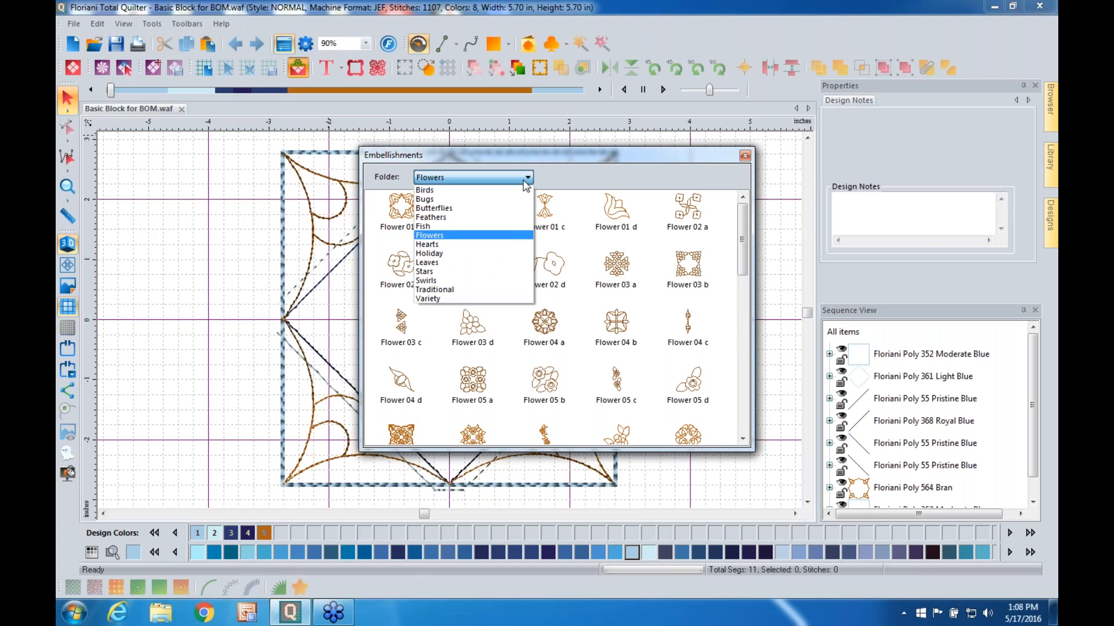
pyautogui.click(526, 181)
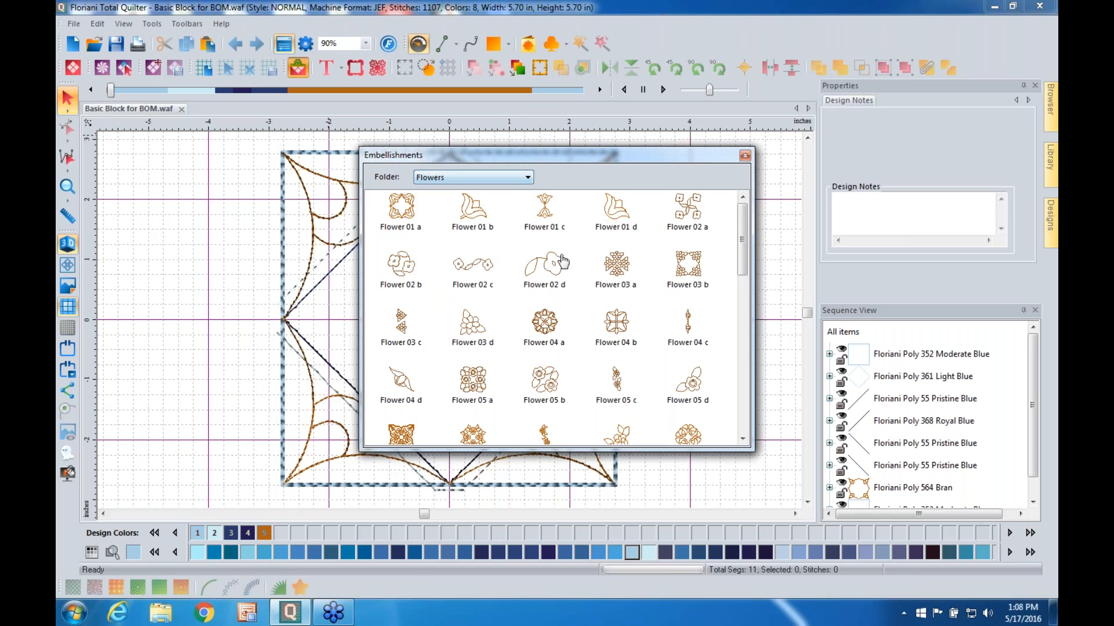
pyautogui.moveTo(742, 261); pyautogui.dragTo(740, 343)
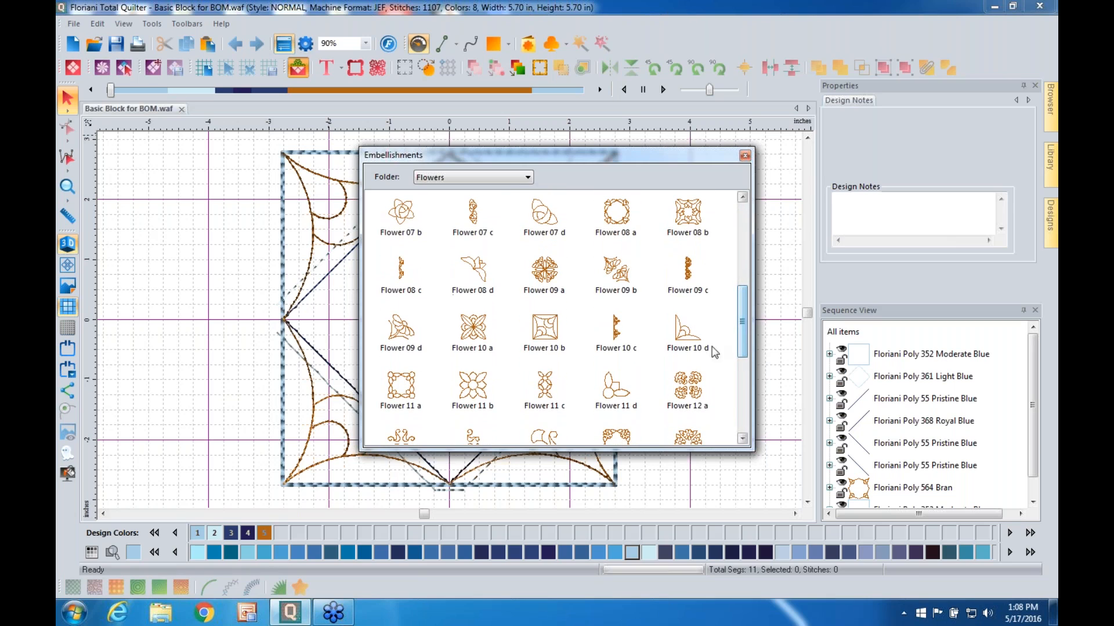
pyautogui.doubleClick(486, 338)
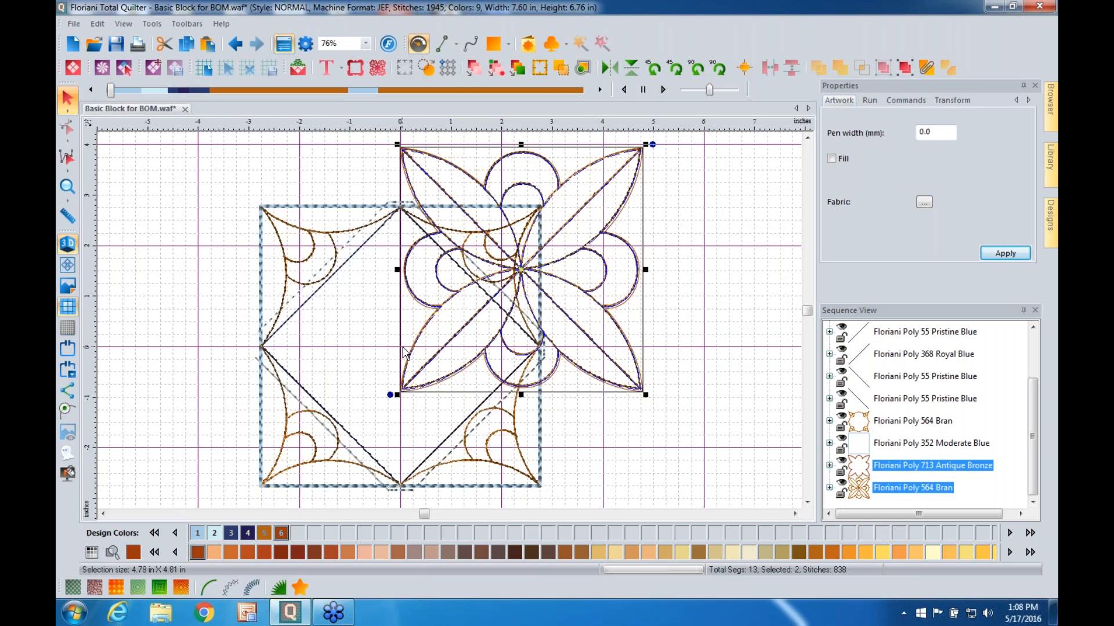
# Step: Center the flower embellishment on the quilt block and rotate it 45 degrees
pyautogui.click(745, 74)
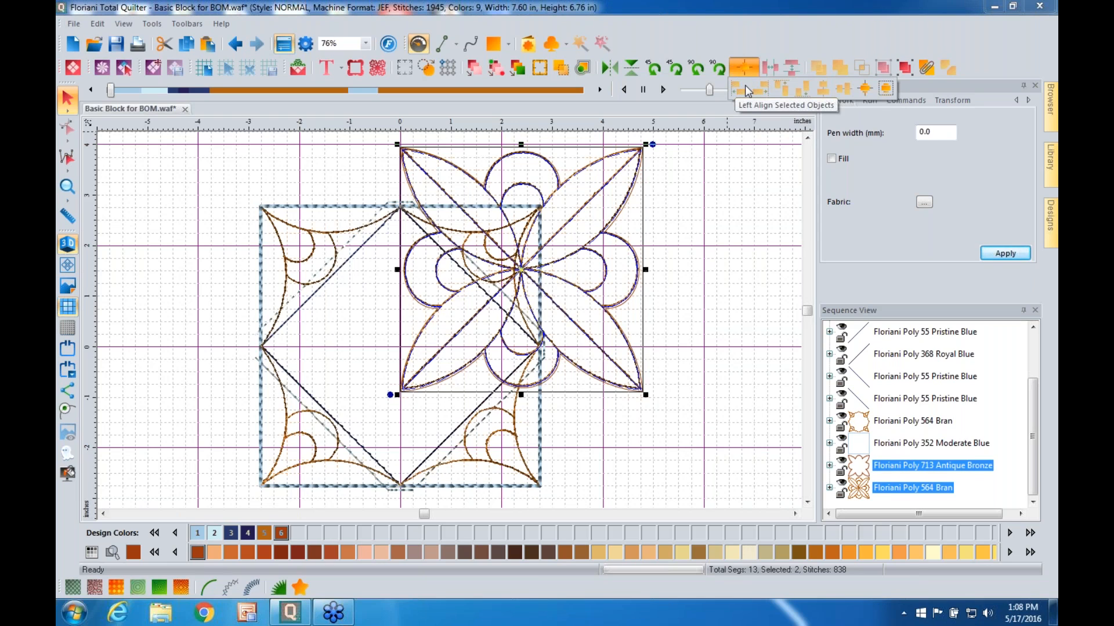
pyautogui.click(864, 88)
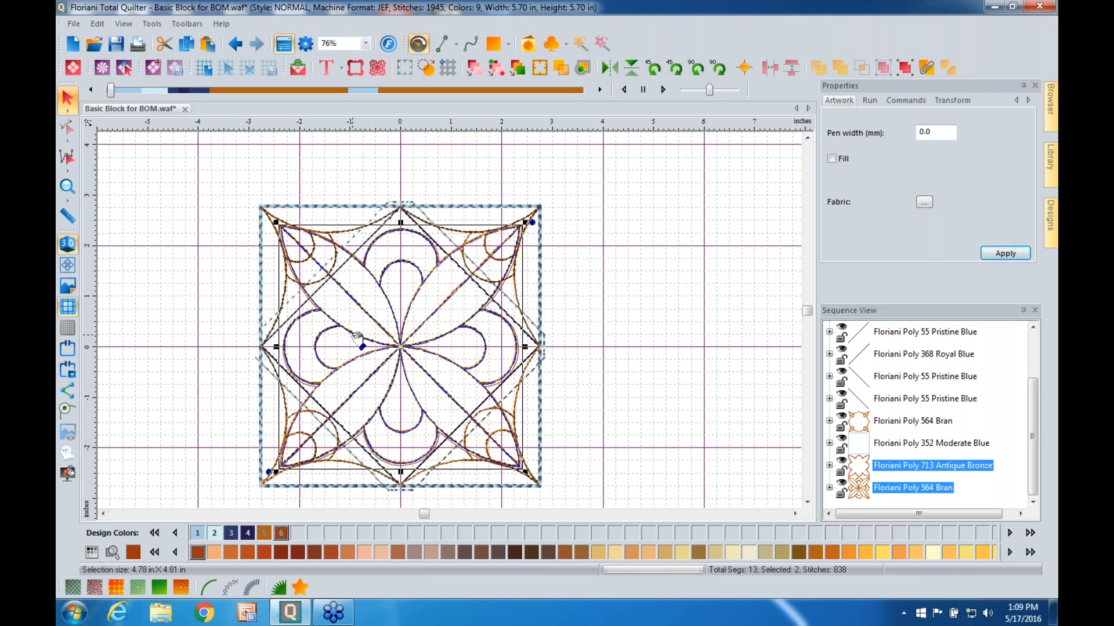
pyautogui.click(67, 187)
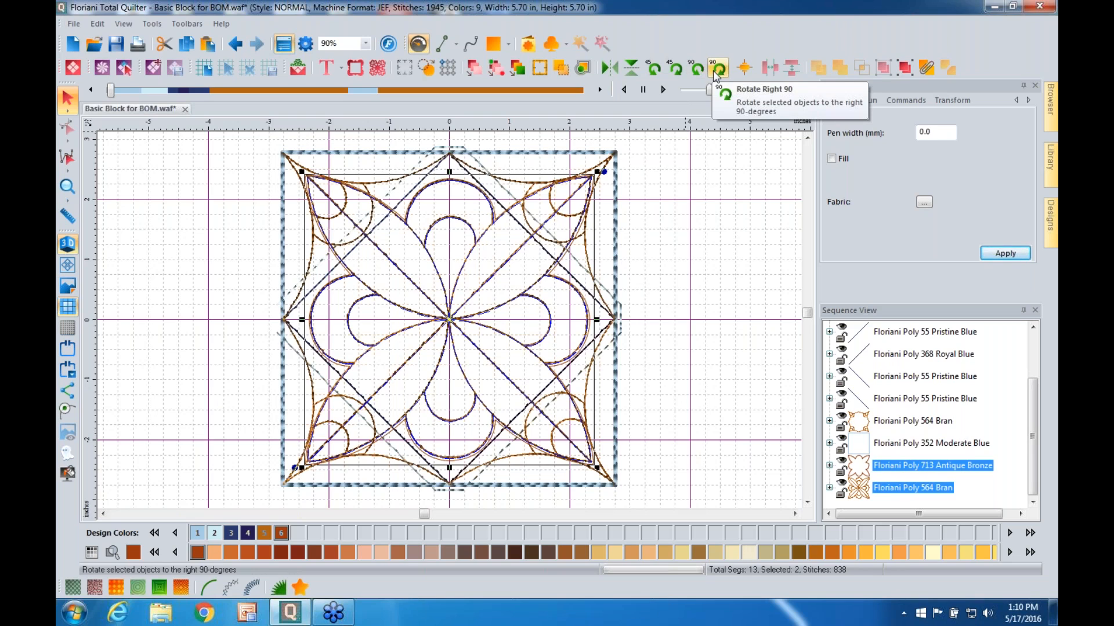
pyautogui.click(675, 69)
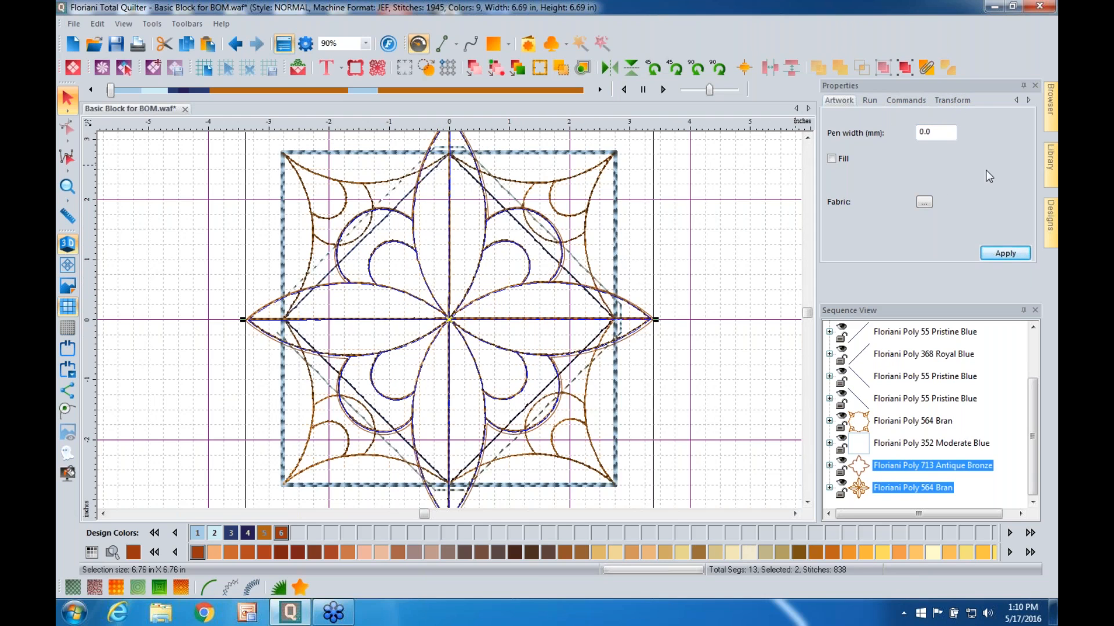
# Step: Resize the whole flower embellishment to a width of 4.5 inches with the aspect ratio maintained
pyautogui.click(964, 104)
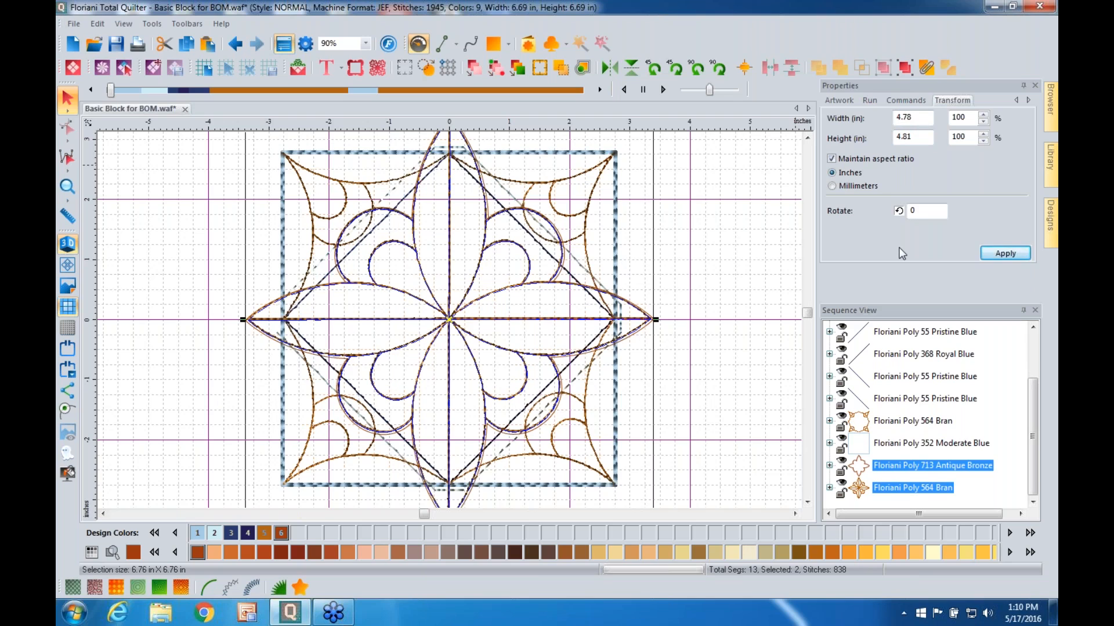
pyautogui.click(1001, 256)
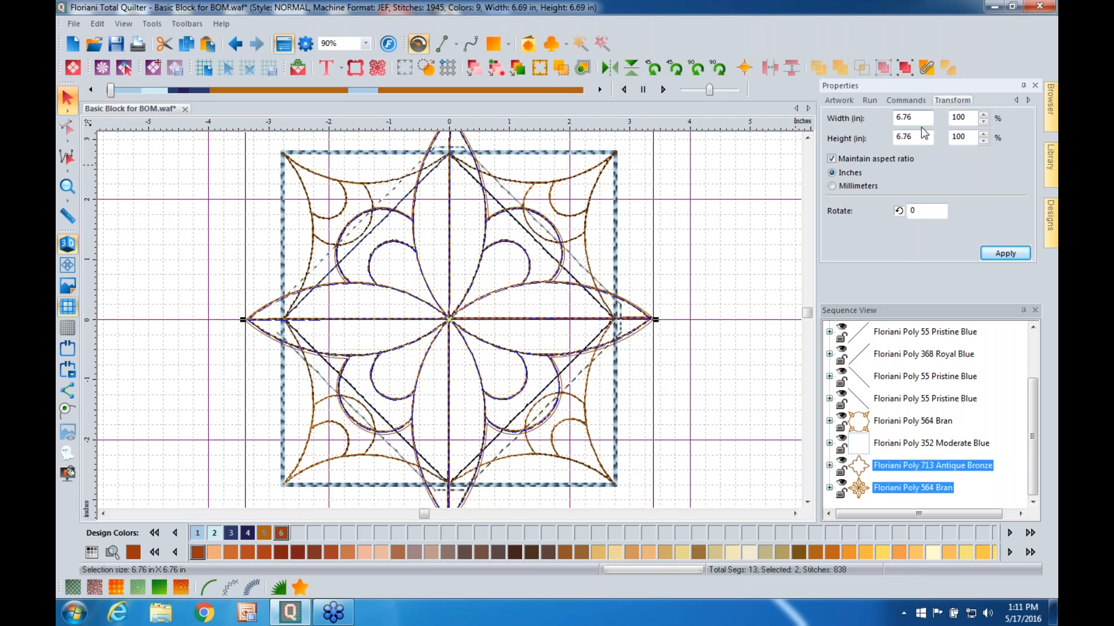
pyautogui.moveTo(919, 117); pyautogui.dragTo(882, 123)
pyautogui.write('4.5')
pyautogui.click(997, 256)
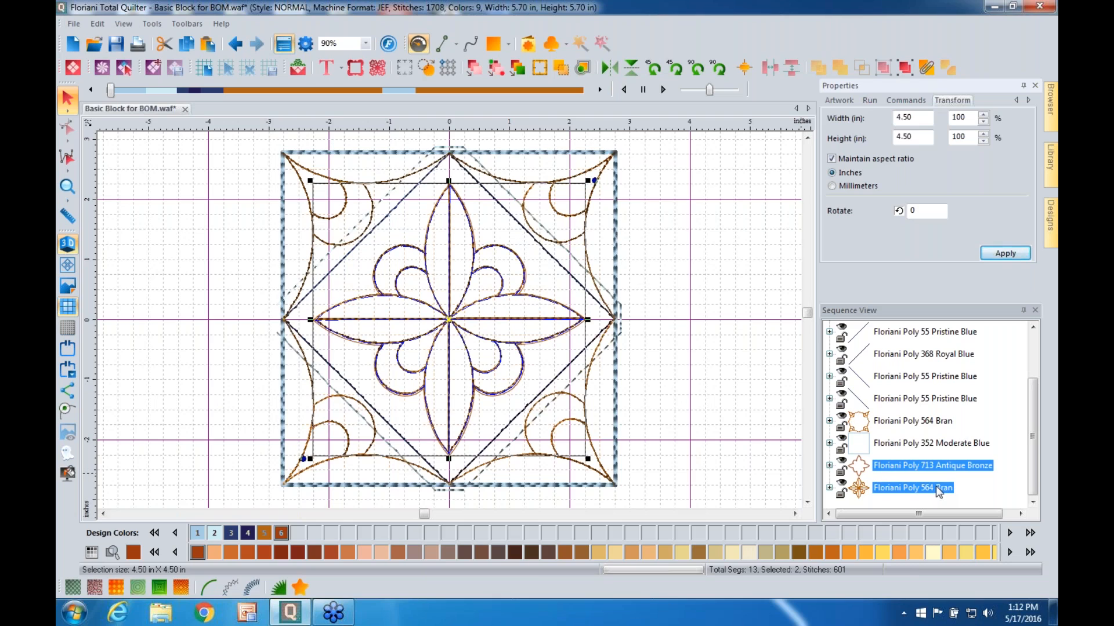
# Step: Scale only the flower's Floriani Poly 713 Antique Bronze outline artwork to 98% in width and height
pyautogui.click(915, 465)
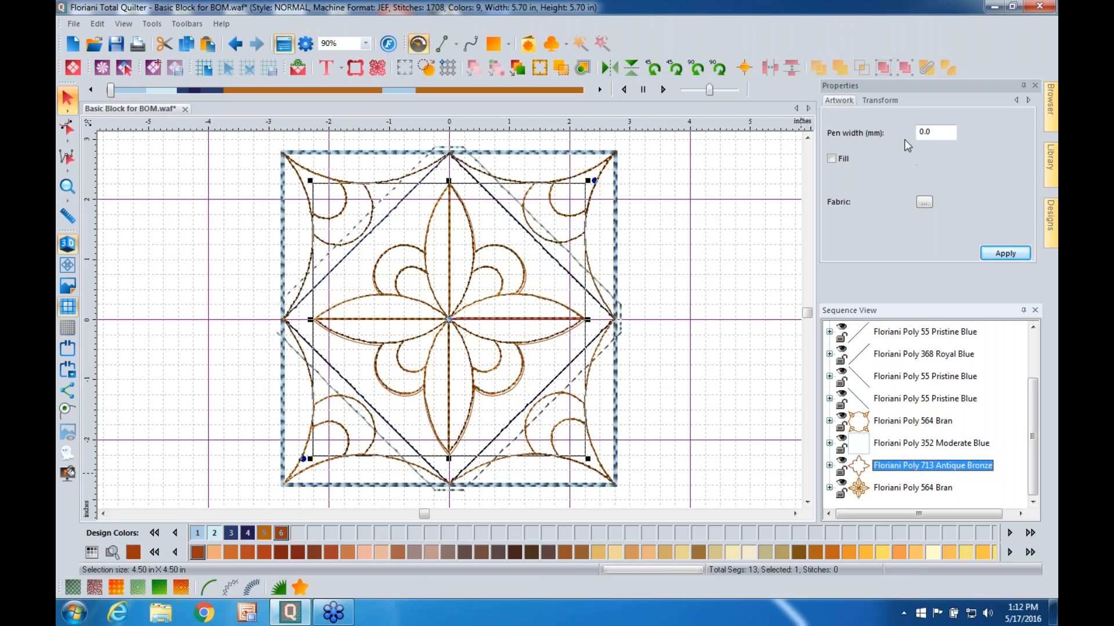
pyautogui.click(891, 101)
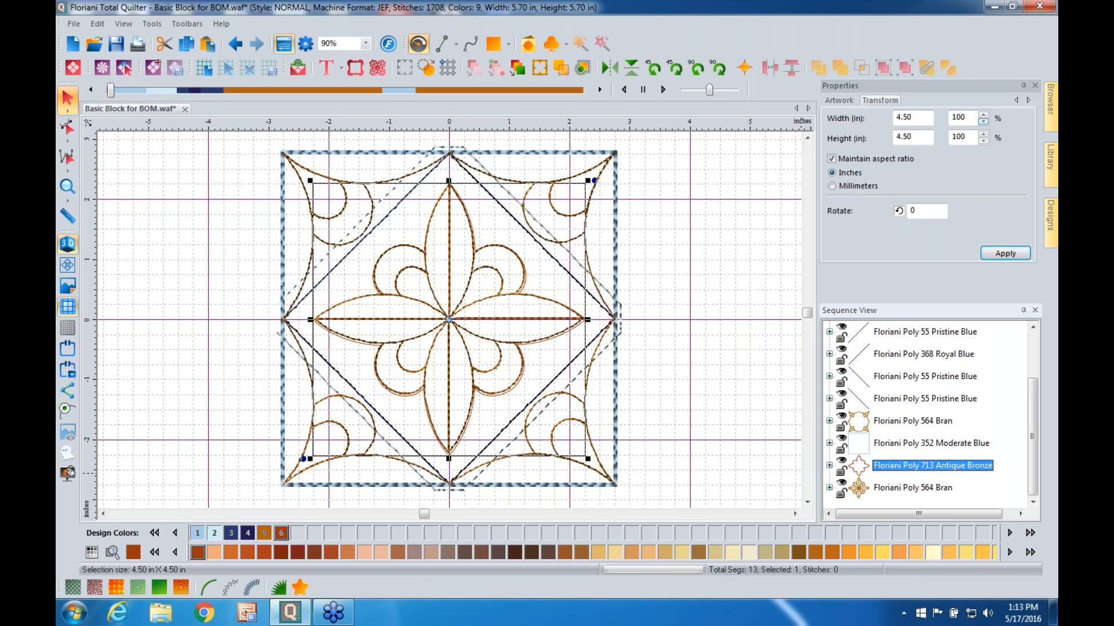
pyautogui.click(982, 121)
pyautogui.click(983, 121)
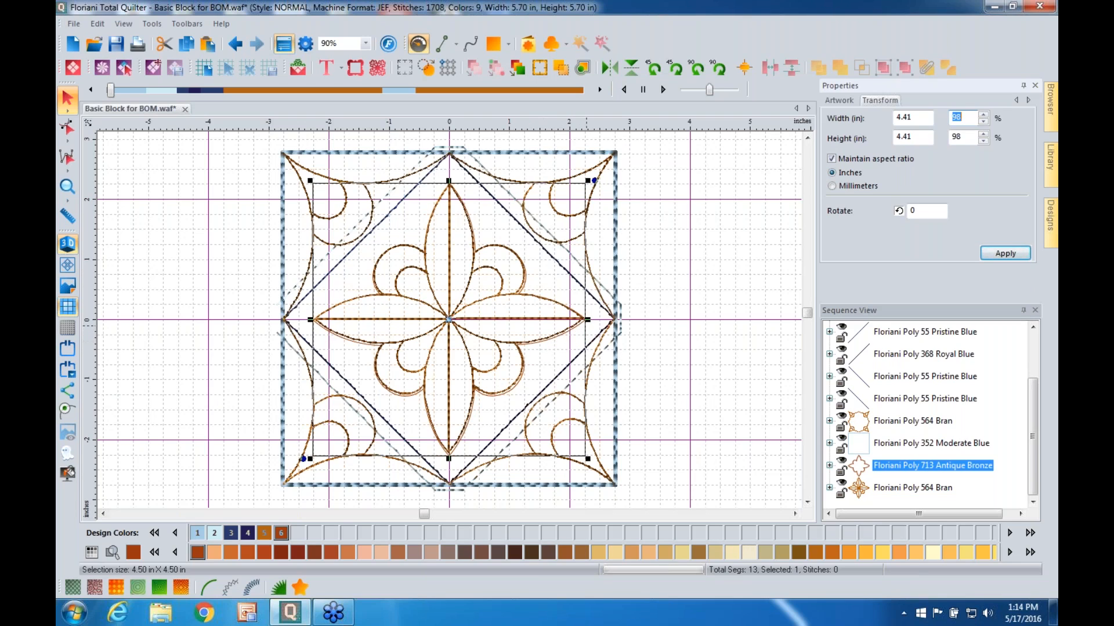
pyautogui.click(994, 254)
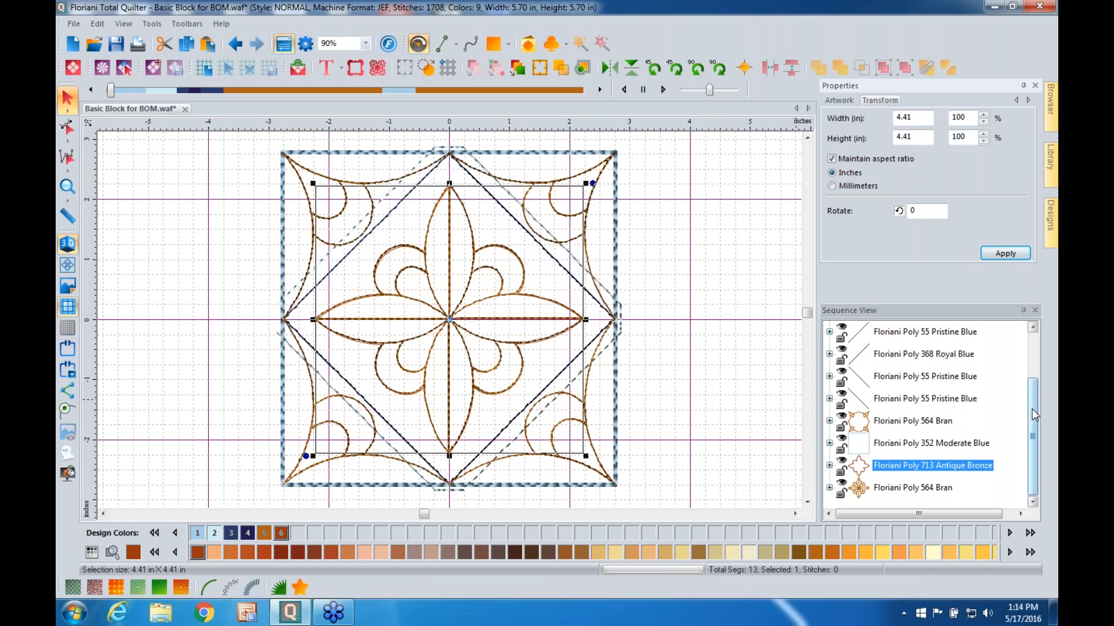
# Step: Duplicate the Floriani Poly 361 Light Blue diamond run stitch in place
pyautogui.moveTo(1032, 409); pyautogui.dragTo(1032, 357)
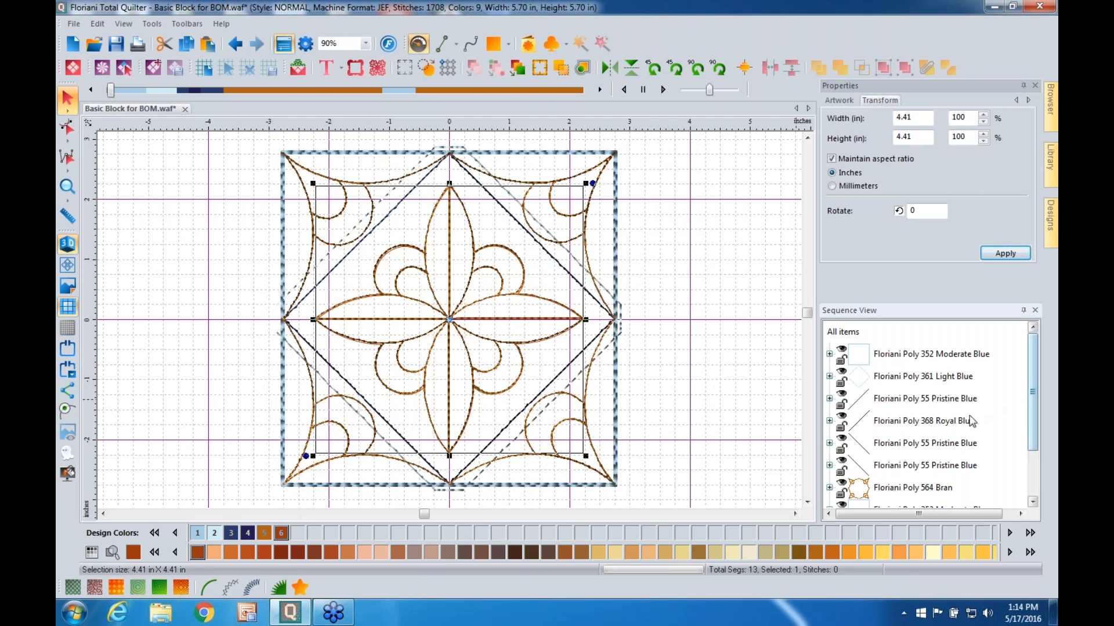
pyautogui.click(893, 374)
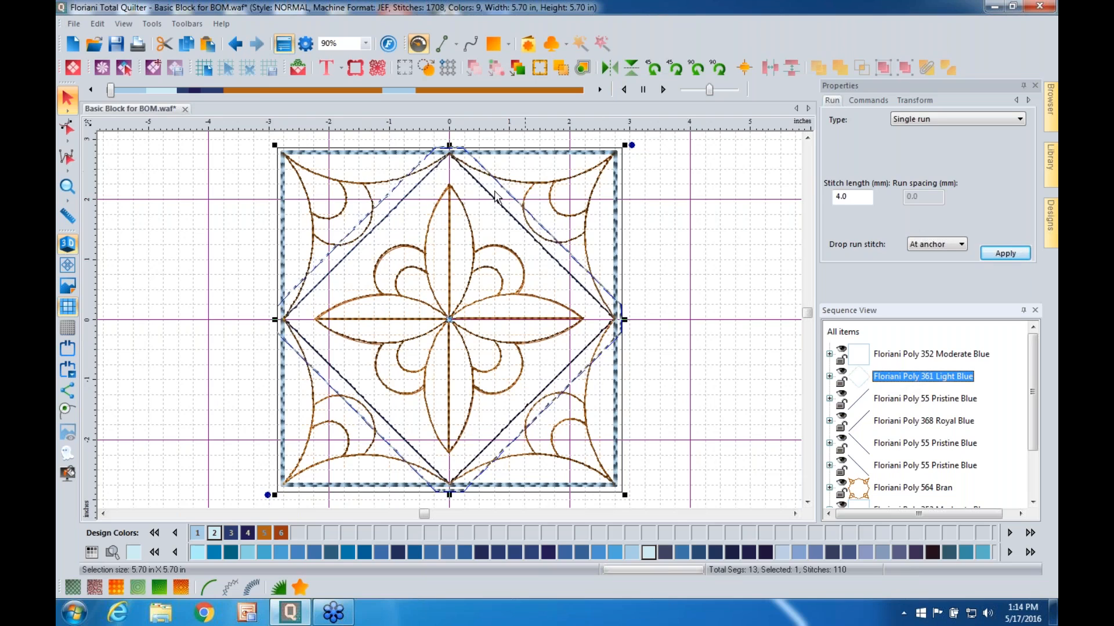
pyautogui.click(195, 48)
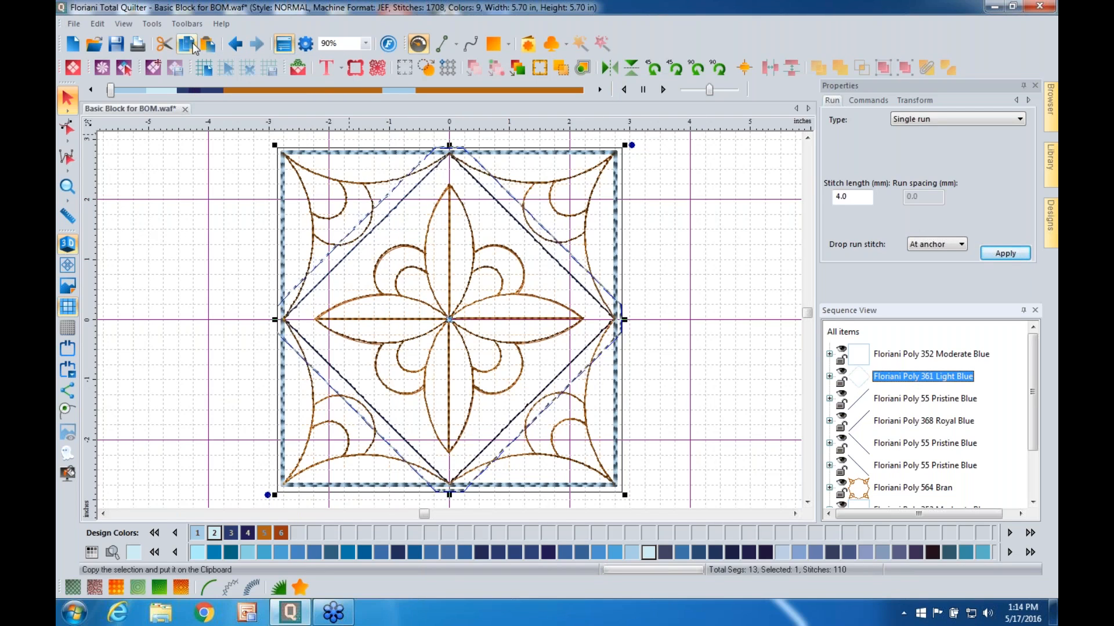
pyautogui.click(209, 46)
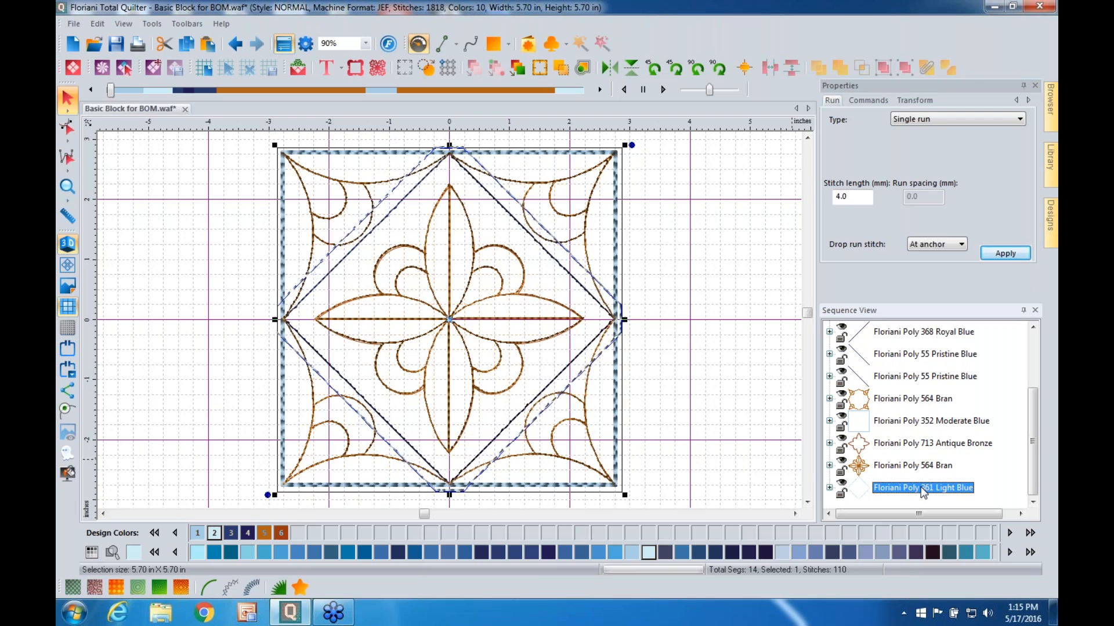
# Step: Move the Light Blue diamond copy directly ahead of the Antique Bronze outline in the stitching sequence and convert it to artwork
pyautogui.moveTo(923, 492); pyautogui.dragTo(922, 434)
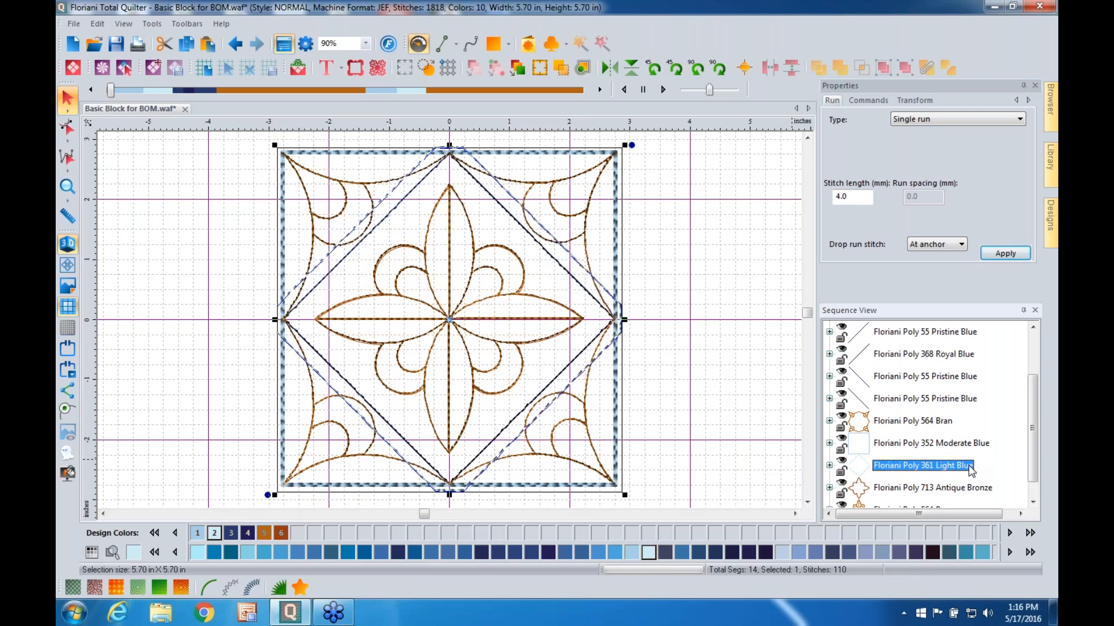
pyautogui.click(299, 589)
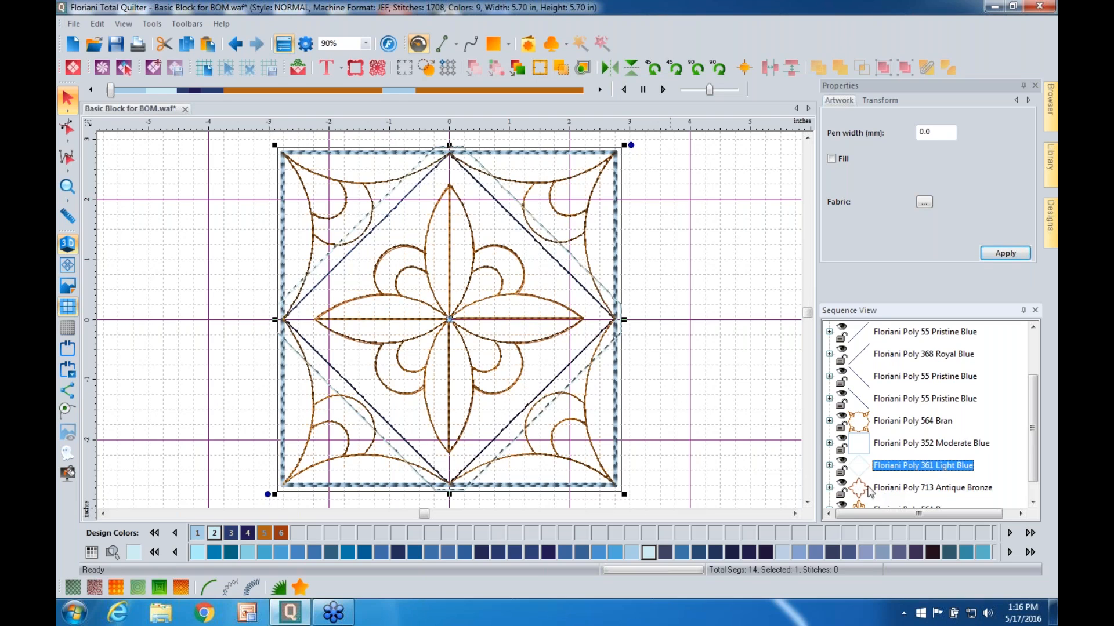
# Step: Duplicate the flower's Floriani Poly 713 Antique Bronze outline artwork in place
pyautogui.click(902, 490)
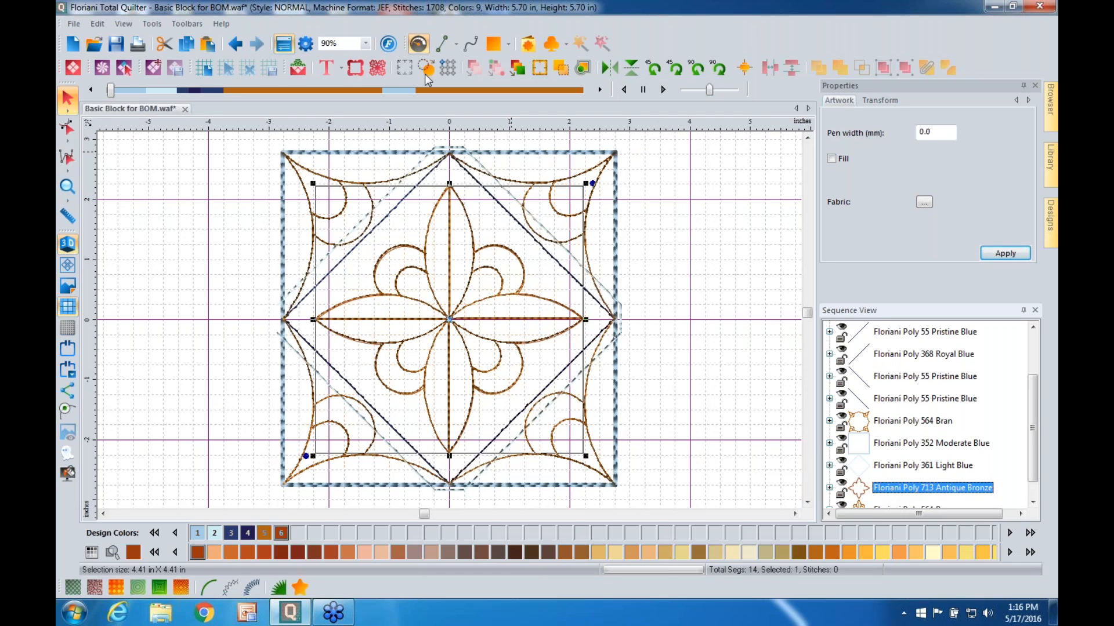
pyautogui.click(187, 51)
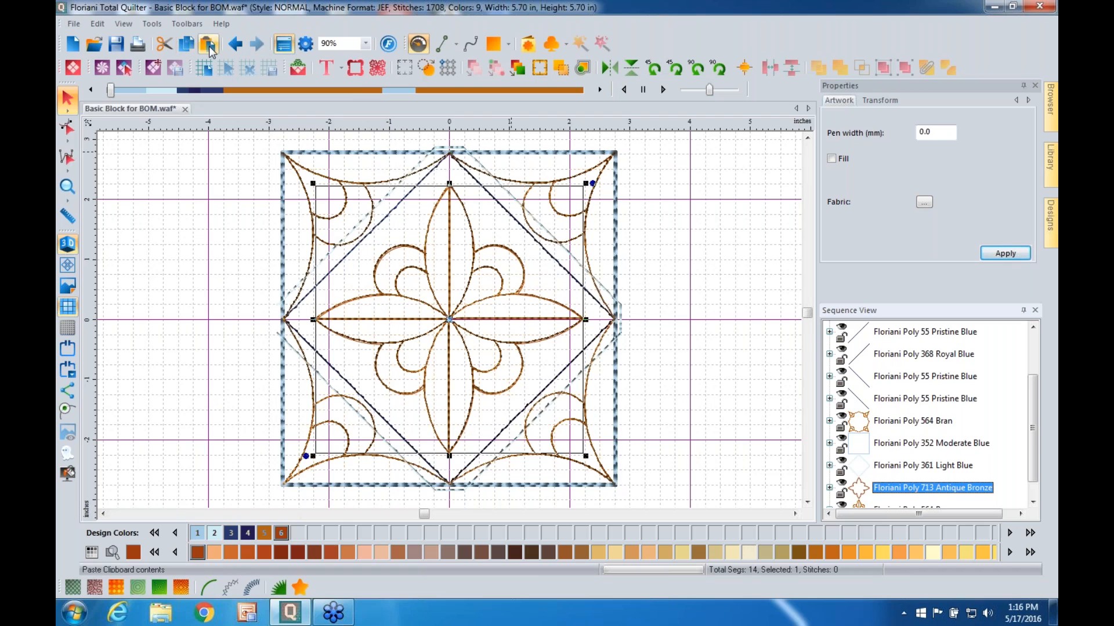
pyautogui.click(210, 51)
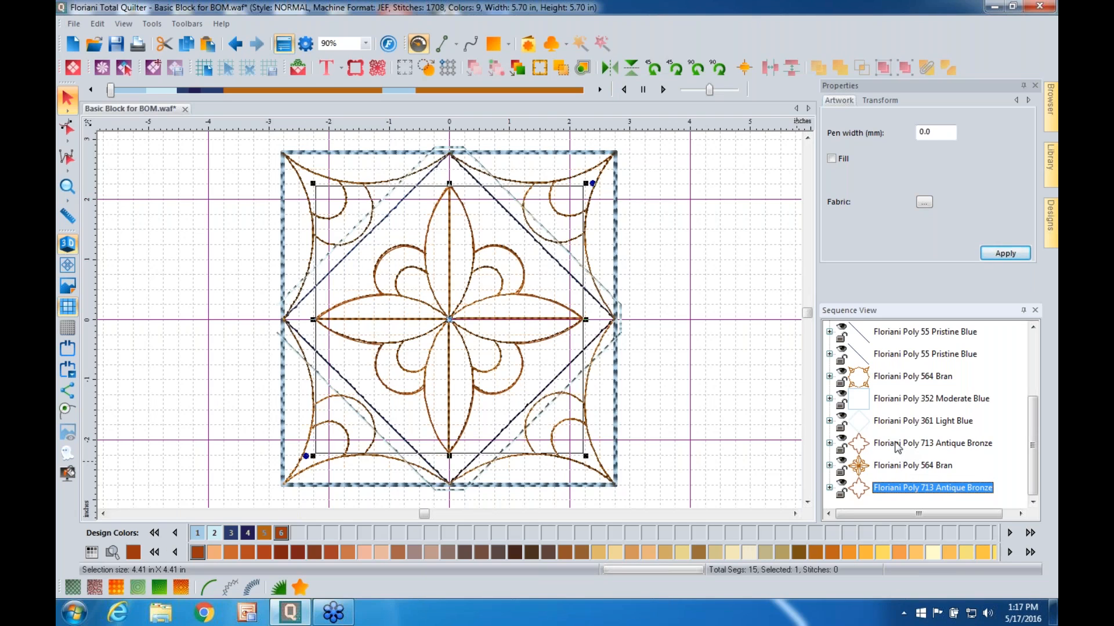
# Step: Combine the Light Blue diamond artwork with the original Antique Bronze flower outline into one path
pyautogui.click(899, 421)
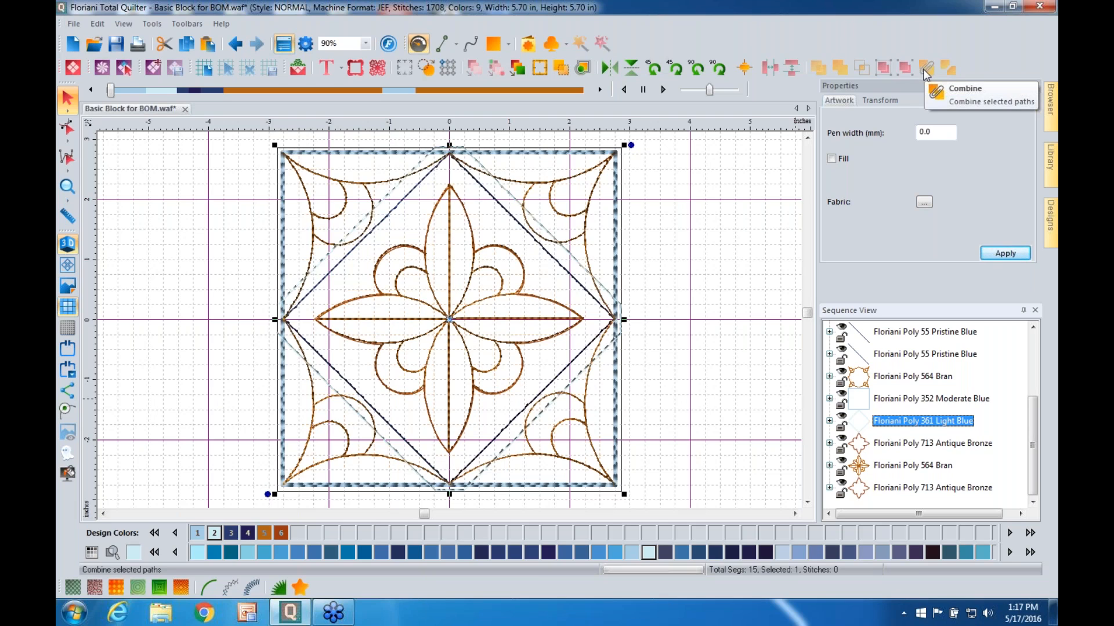
pyautogui.keyDown('ctrl'); pyautogui.click(918, 445); pyautogui.keyUp('ctrl')
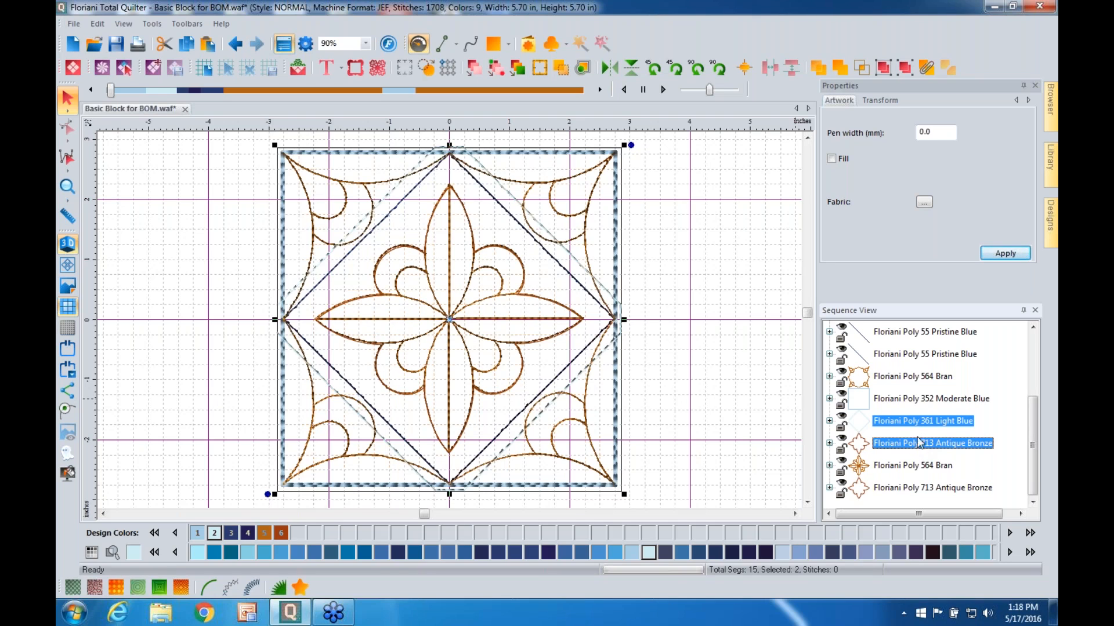
pyautogui.click(926, 70)
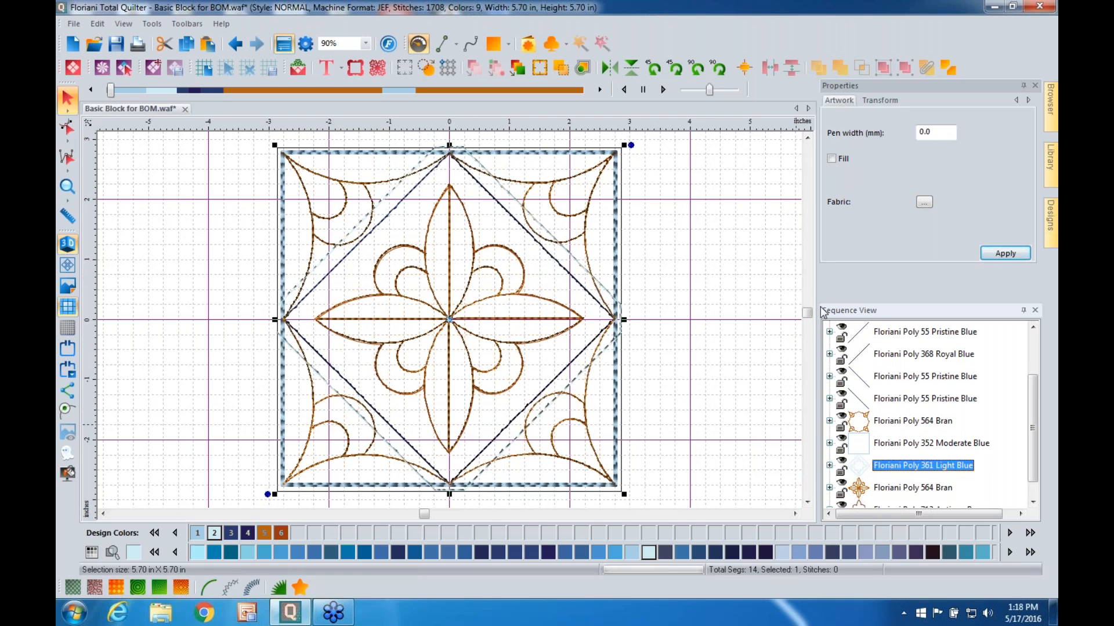
# Step: Temporarily fill the combined Light Blue diamond-and-flower artwork to check its shape, and turn the fill off again
pyautogui.click(834, 160)
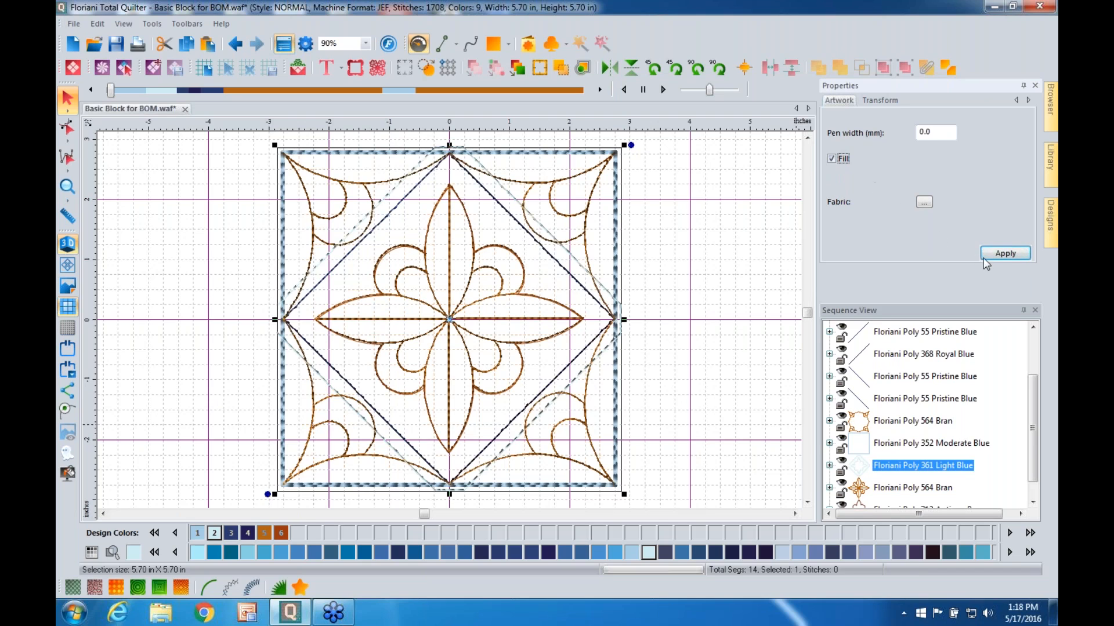
pyautogui.click(1003, 256)
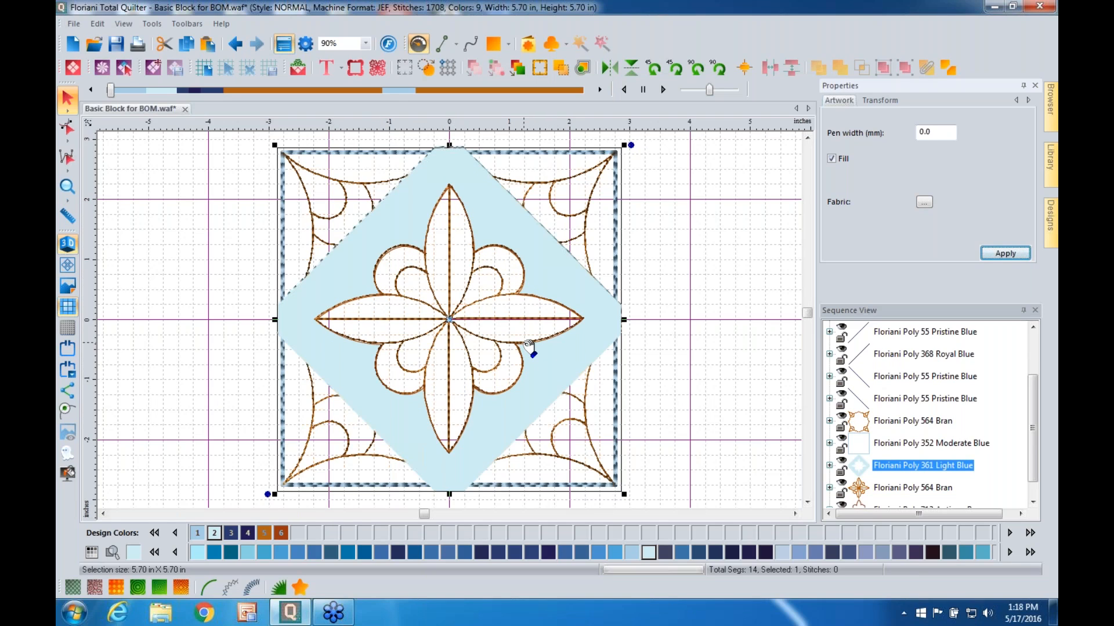
pyautogui.click(832, 162)
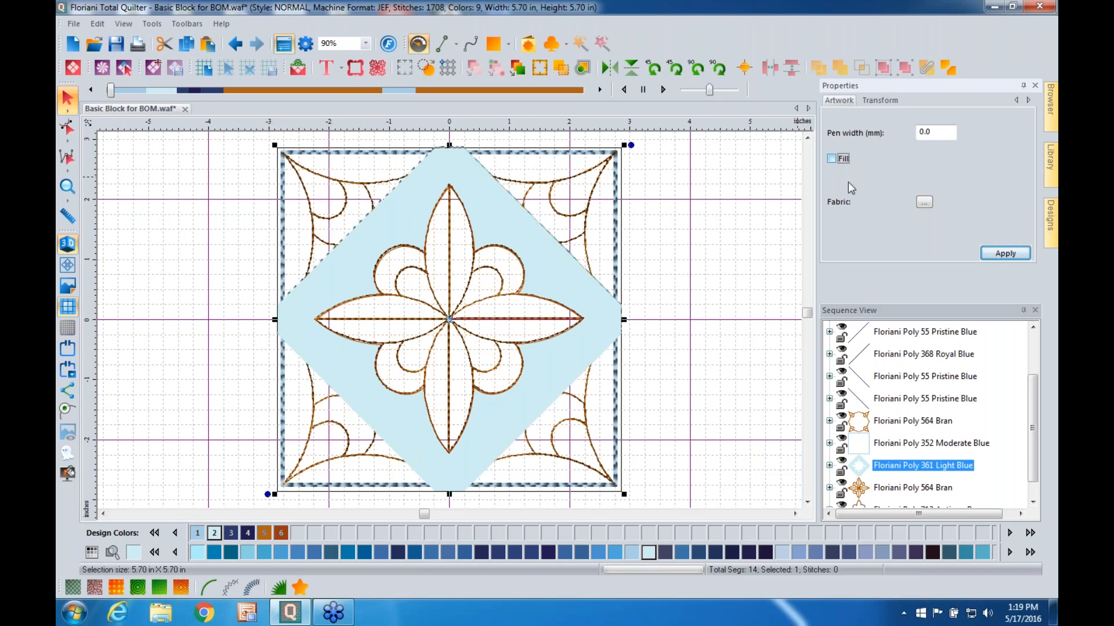
pyautogui.click(992, 256)
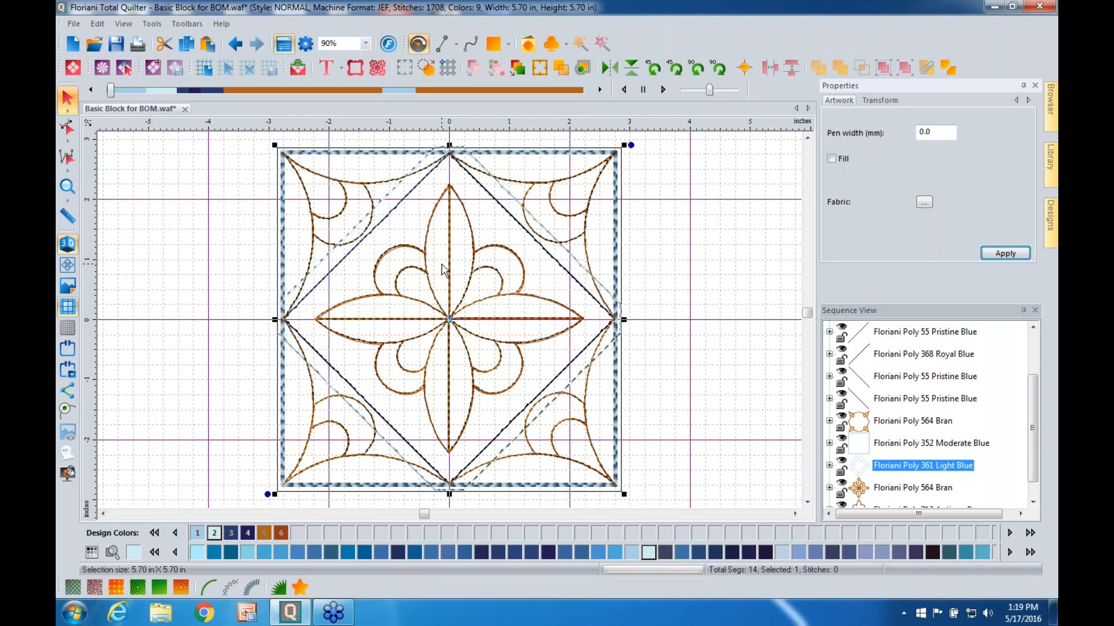
# Step: Add a texture fill with pattern 253 to the combined Light Blue diamond-and-flower artwork
pyautogui.click(74, 589)
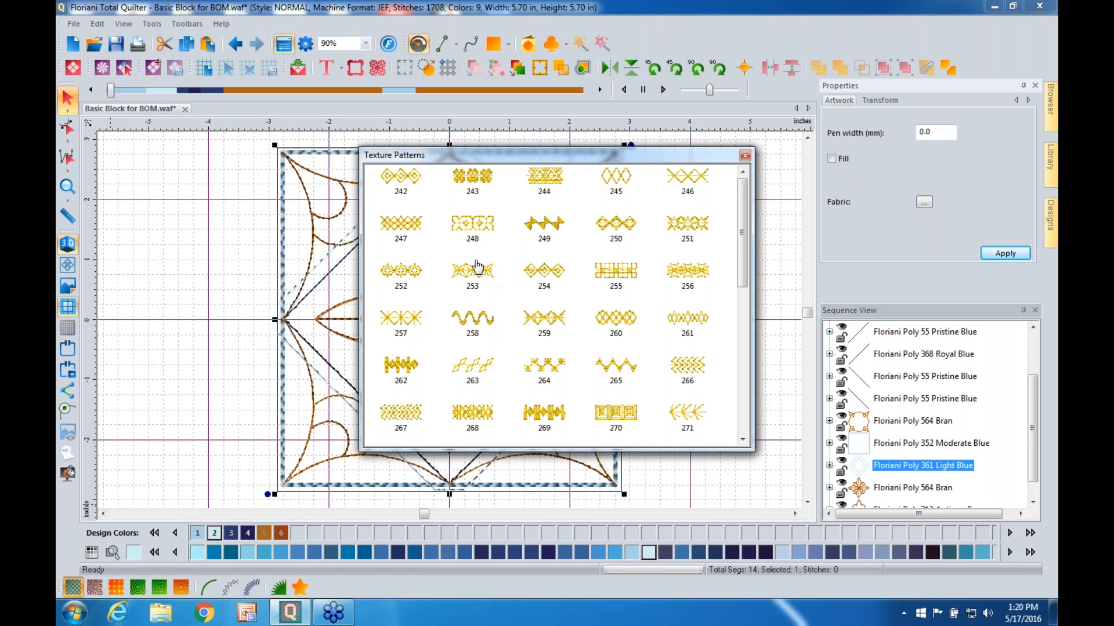
pyautogui.doubleClick(471, 281)
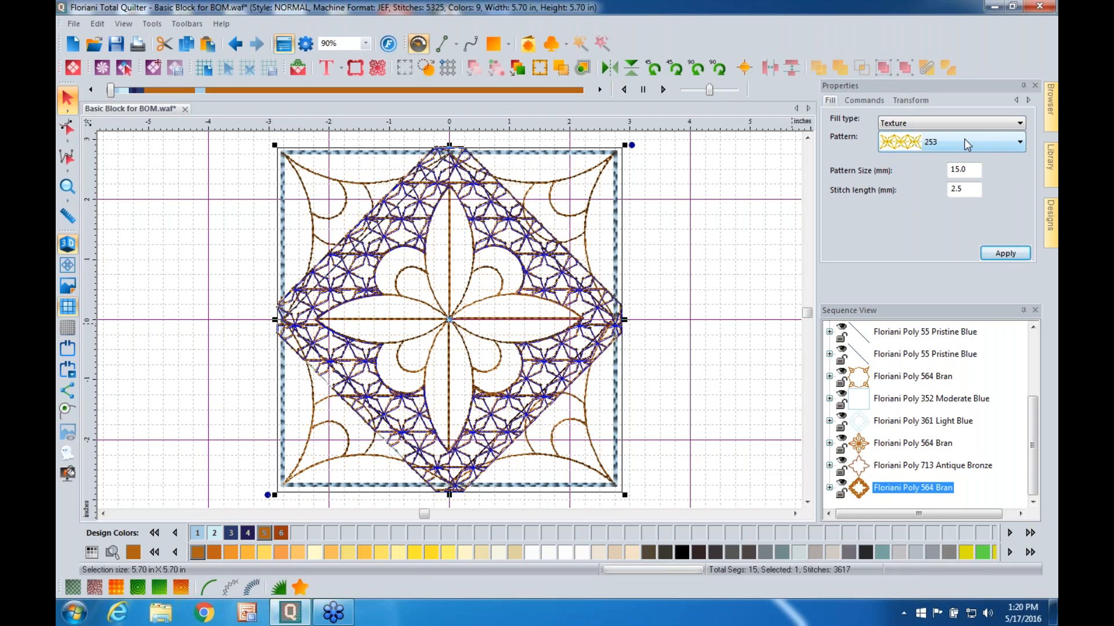
pyautogui.click(1019, 144)
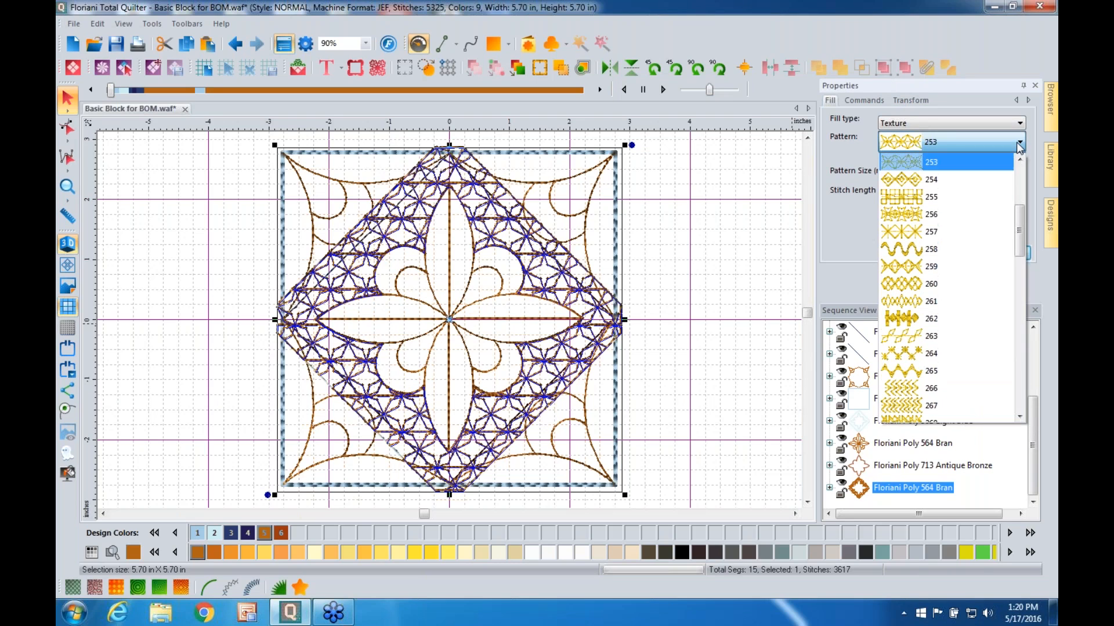
pyautogui.click(984, 159)
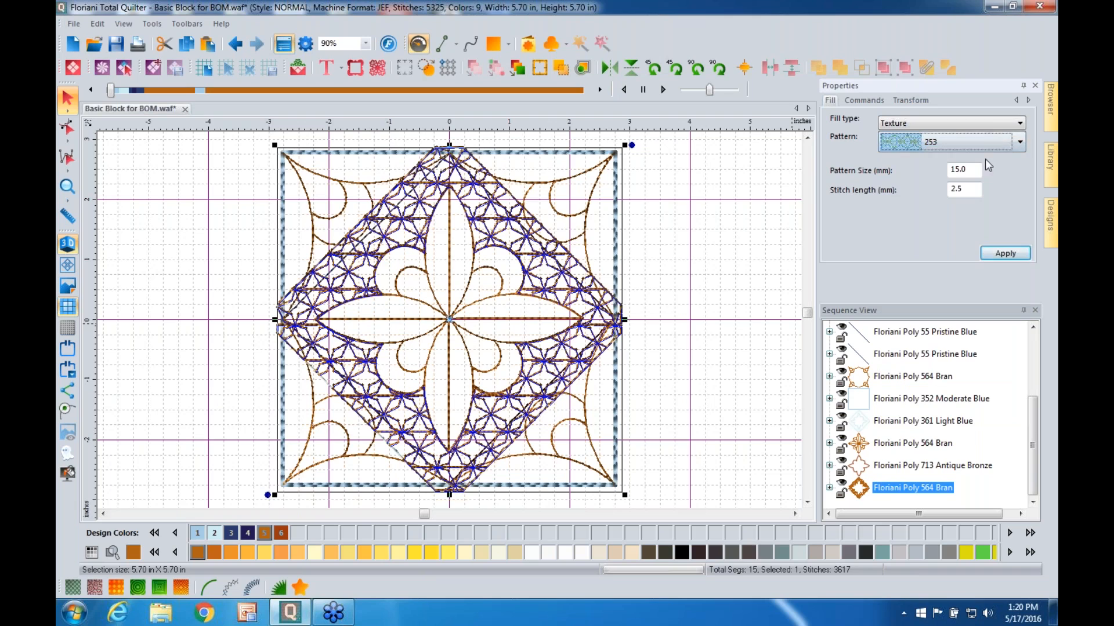
pyautogui.click(994, 249)
# Step: Set the texture fill's pattern size to 7 mm
pyautogui.doubleClick(967, 168)
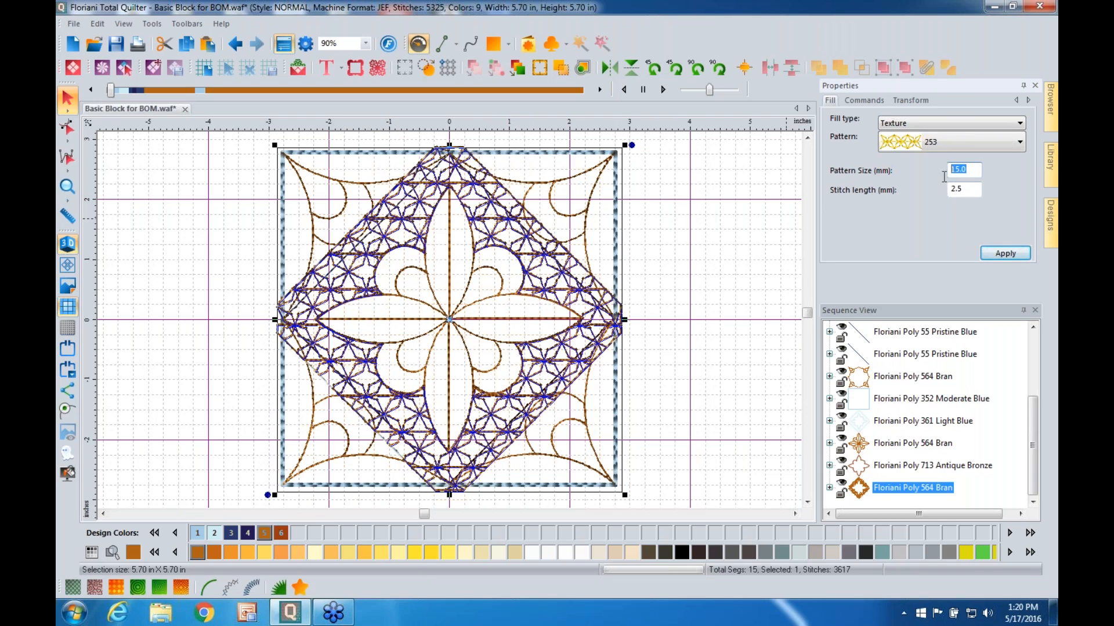
pyautogui.write('7')
pyautogui.click(1004, 256)
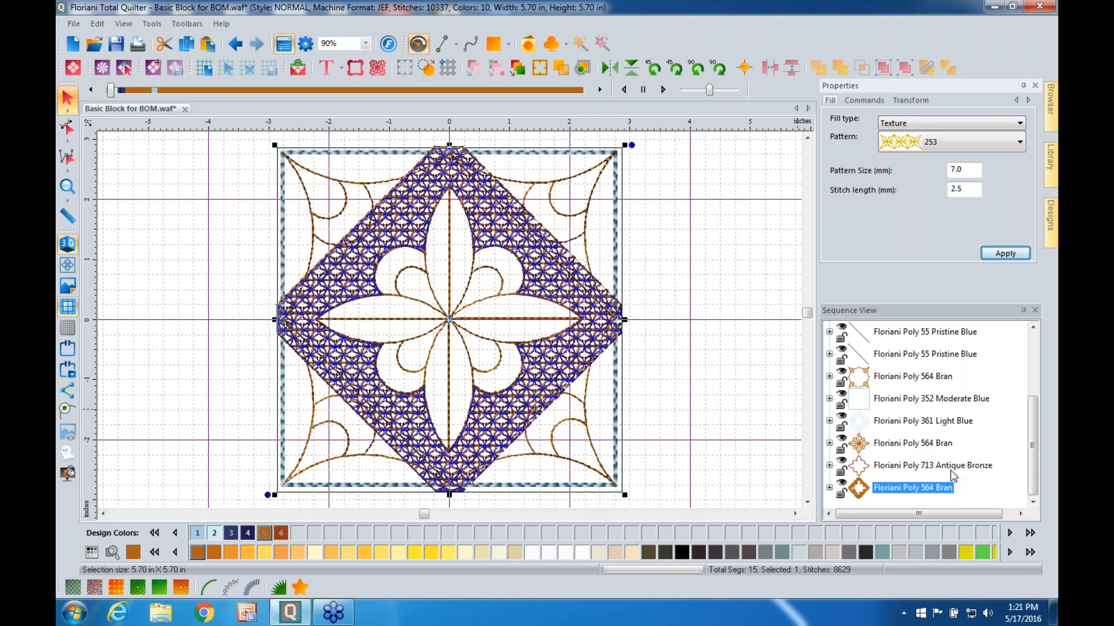
# Step: Create a Floriani Poly 352 Moderate Blue run stitch from the Antique Bronze flower outline, with a stitch length of 4 mm
pyautogui.click(915, 467)
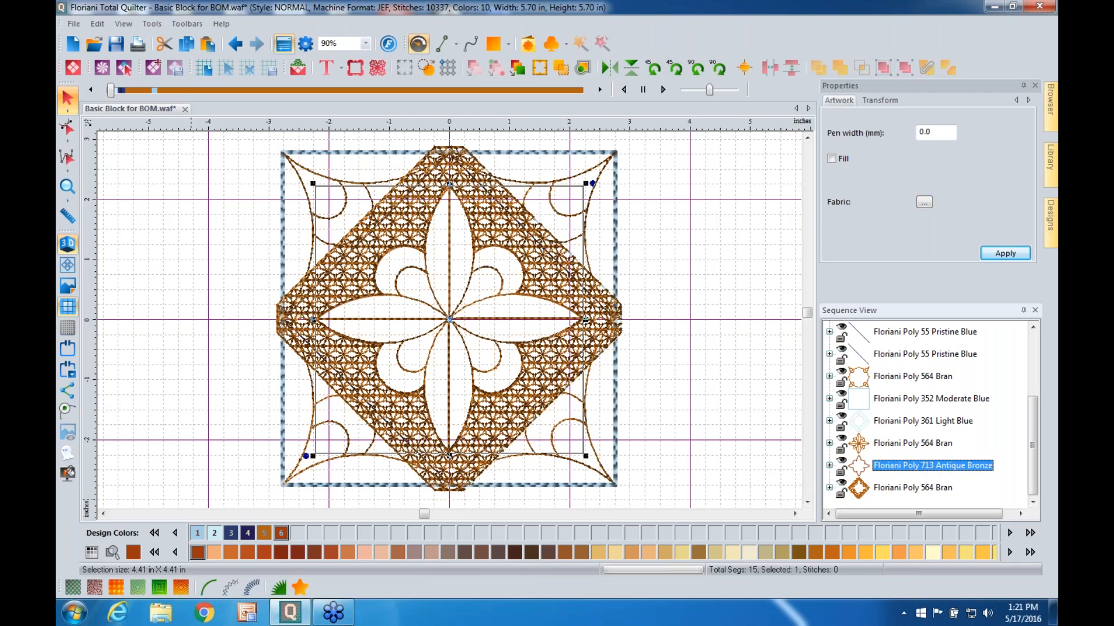
pyautogui.click(205, 587)
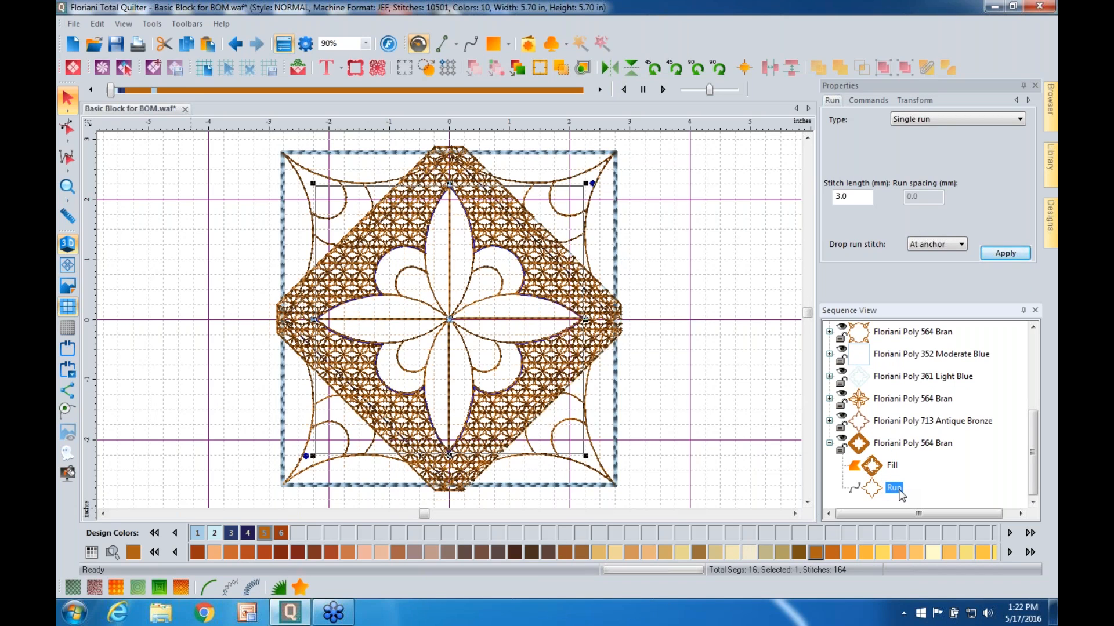
pyautogui.click(198, 537)
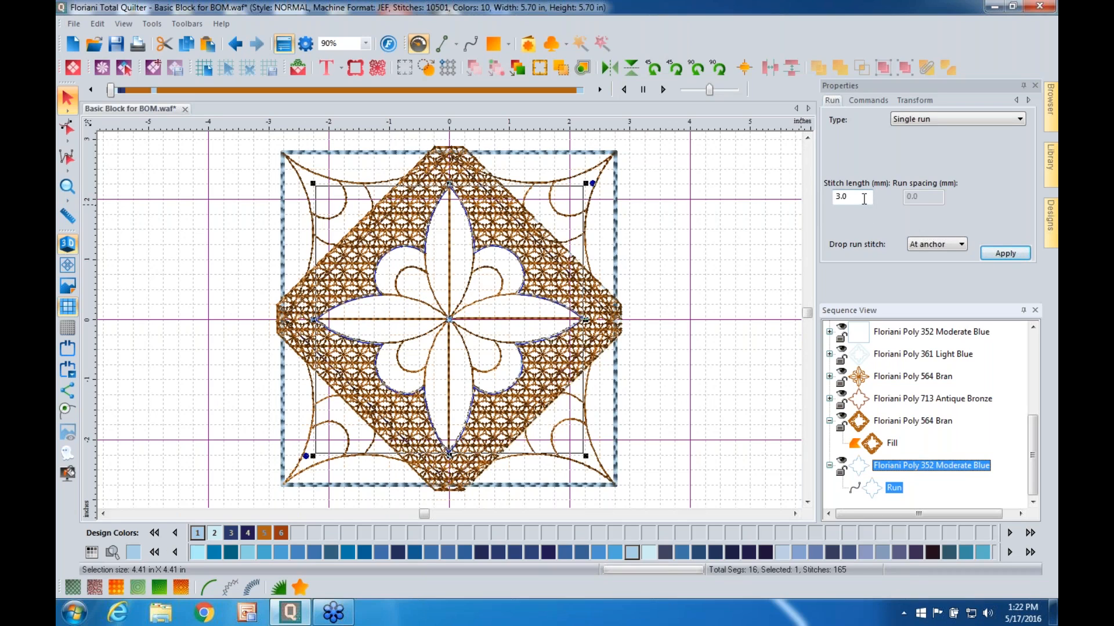
pyautogui.moveTo(864, 199); pyautogui.dragTo(833, 201)
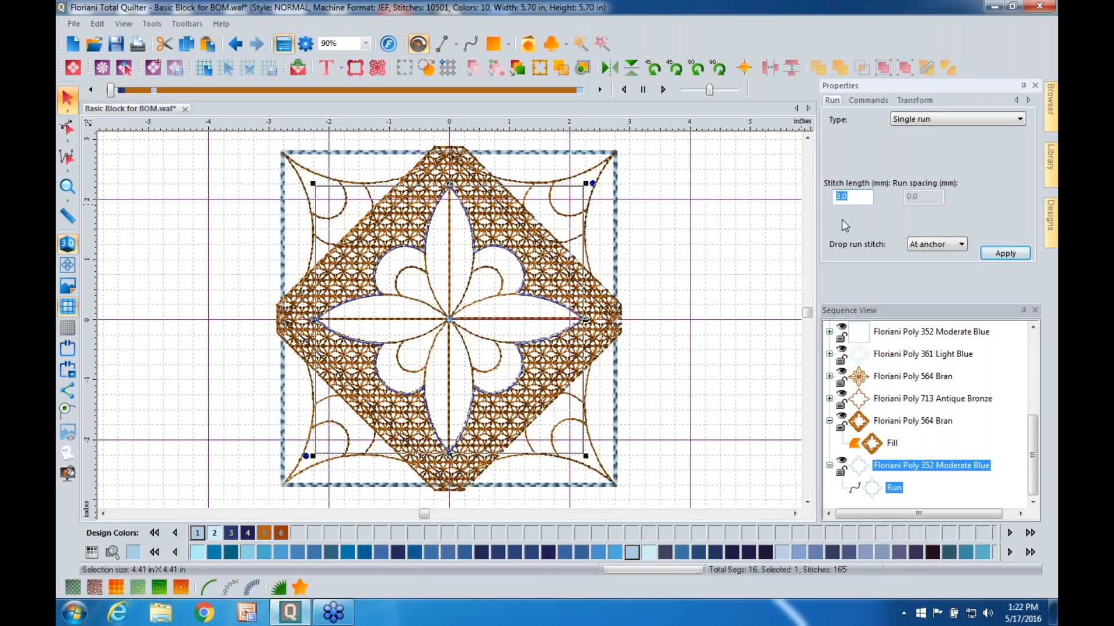
pyautogui.write('4')
pyautogui.click(995, 255)
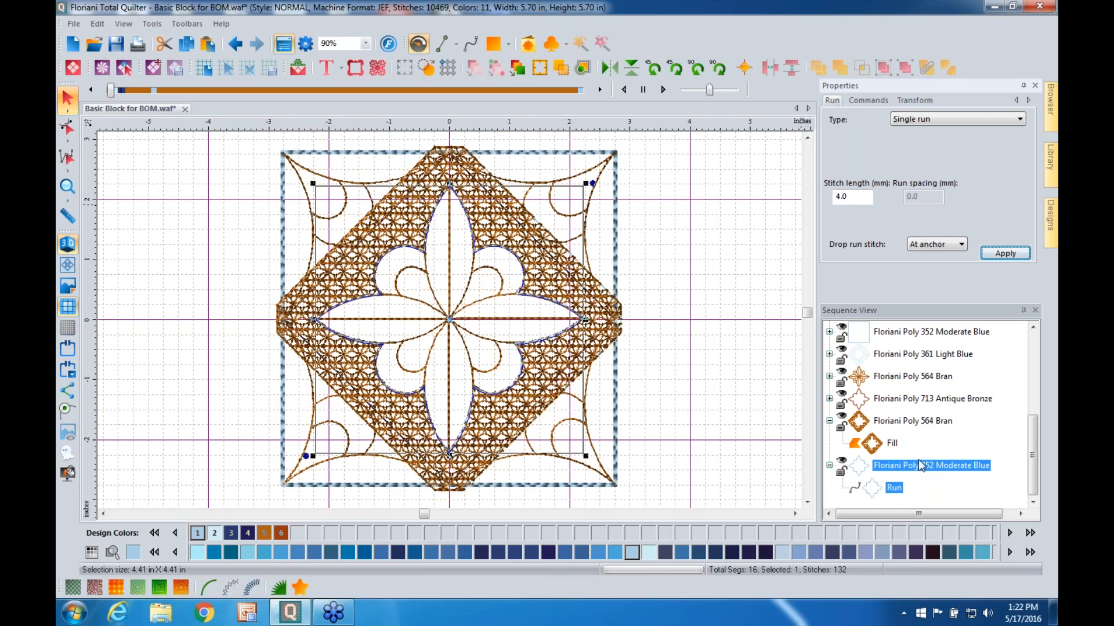
# Step: Create a second run stitch from the Antique Bronze flower outline, colored Floriani Poly 55 Pristine Blue and of type Bean
pyautogui.click(906, 400)
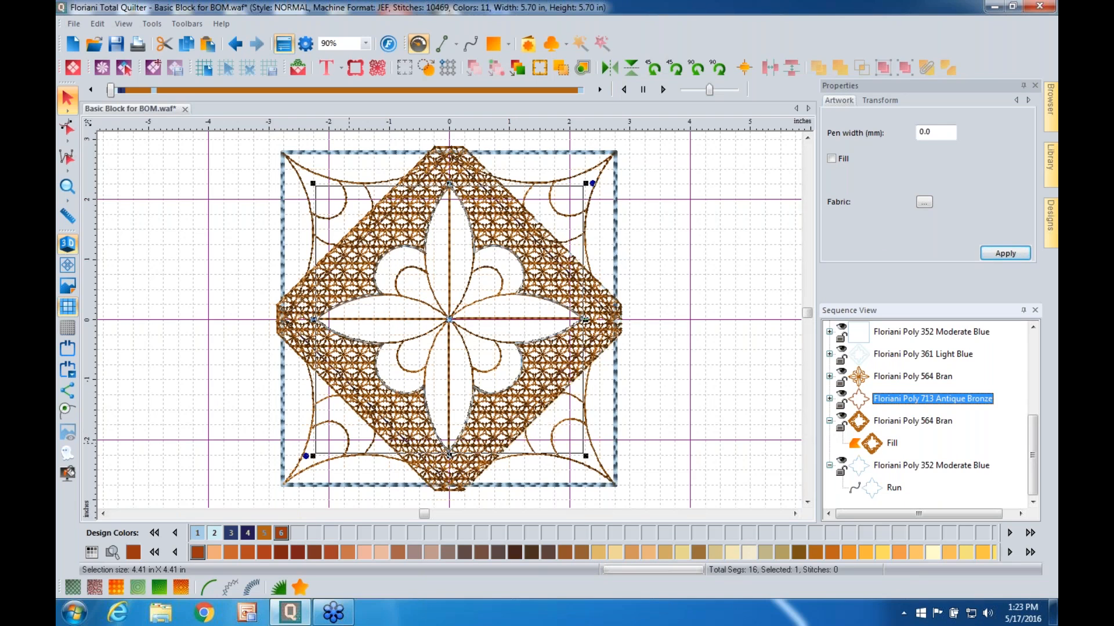
pyautogui.click(211, 588)
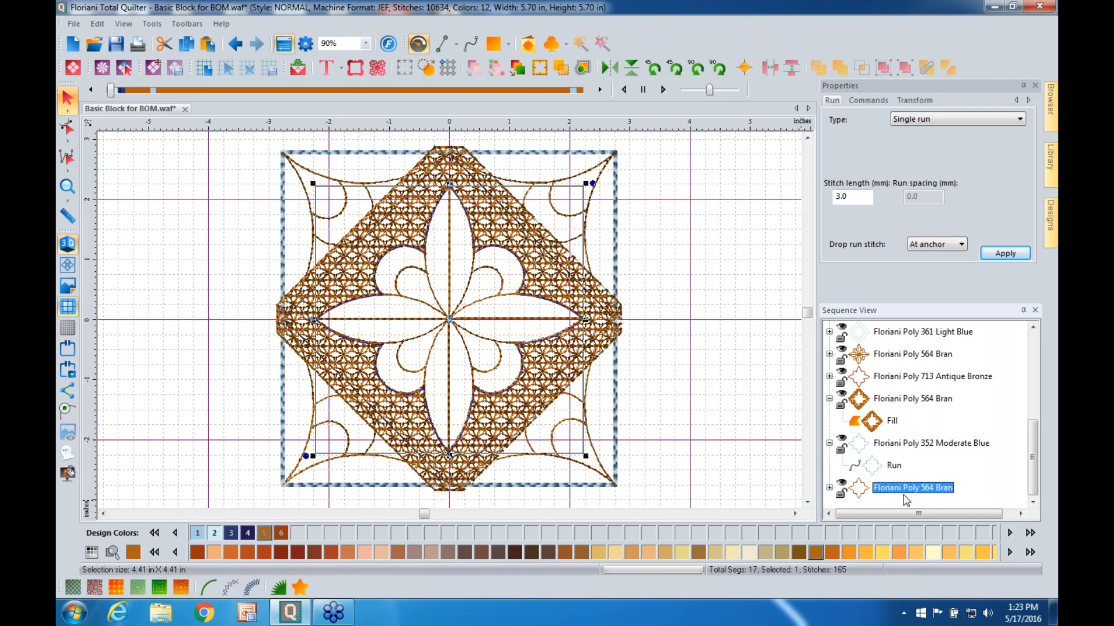
pyautogui.click(235, 539)
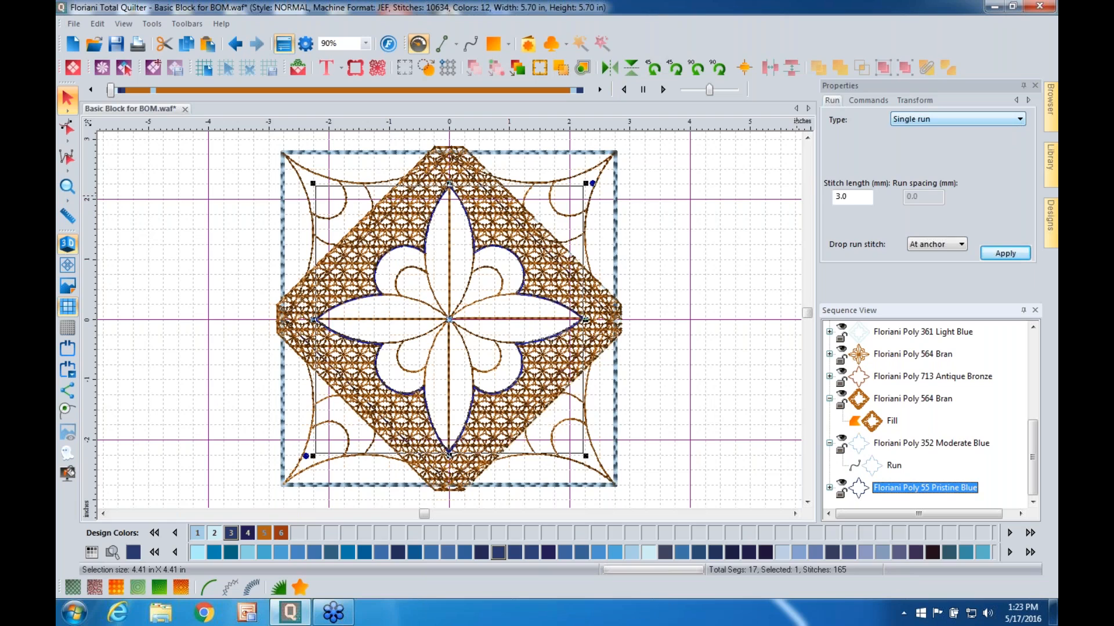
pyautogui.click(986, 119)
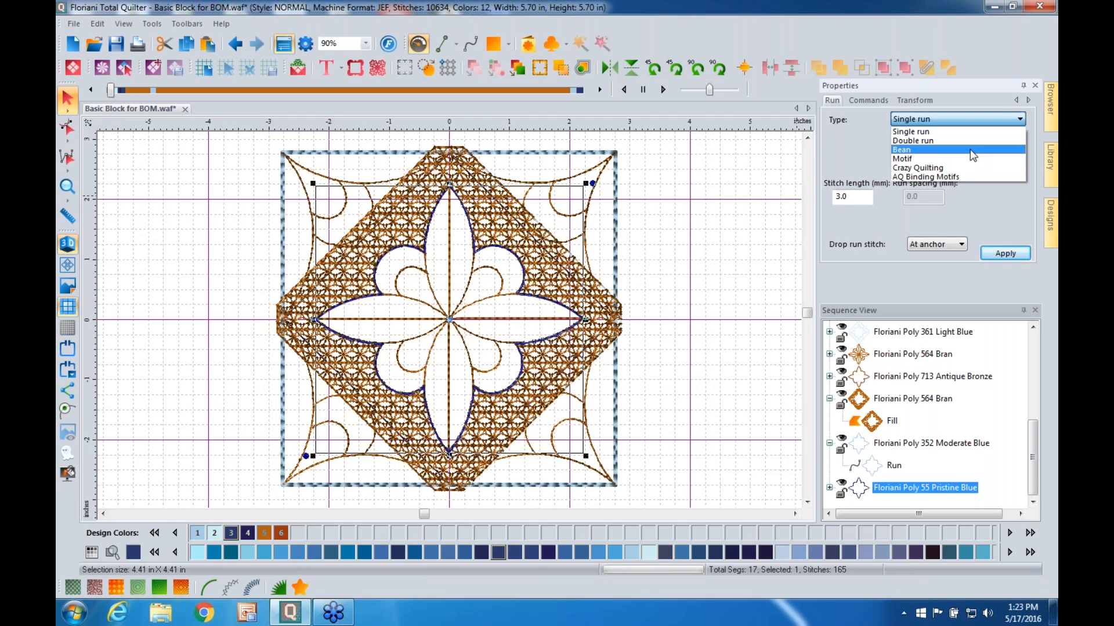
pyautogui.click(973, 151)
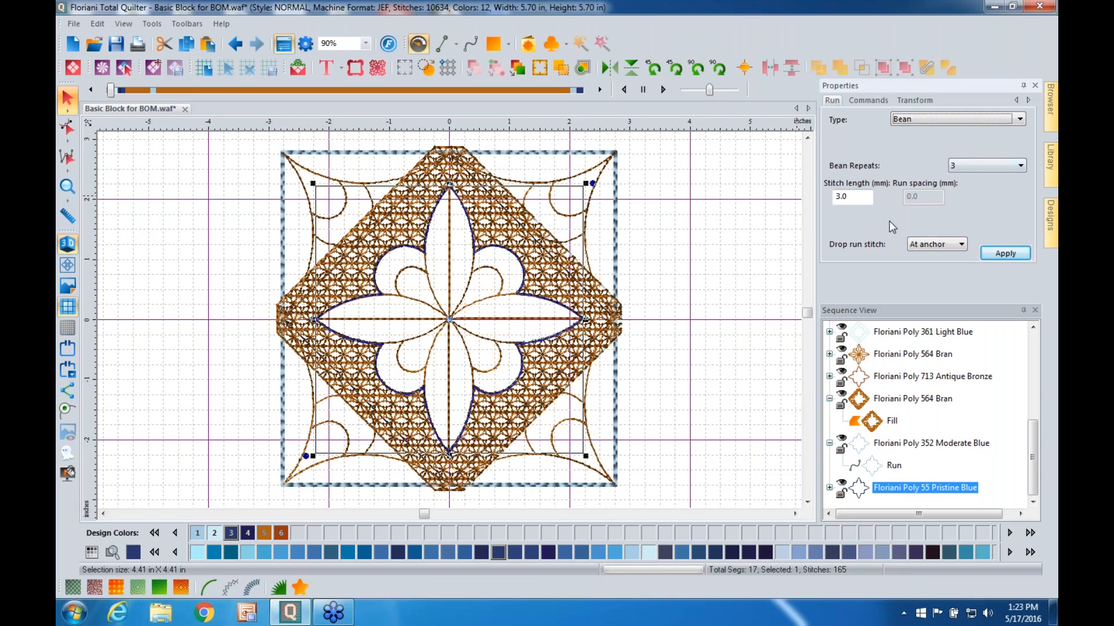
pyautogui.click(1001, 255)
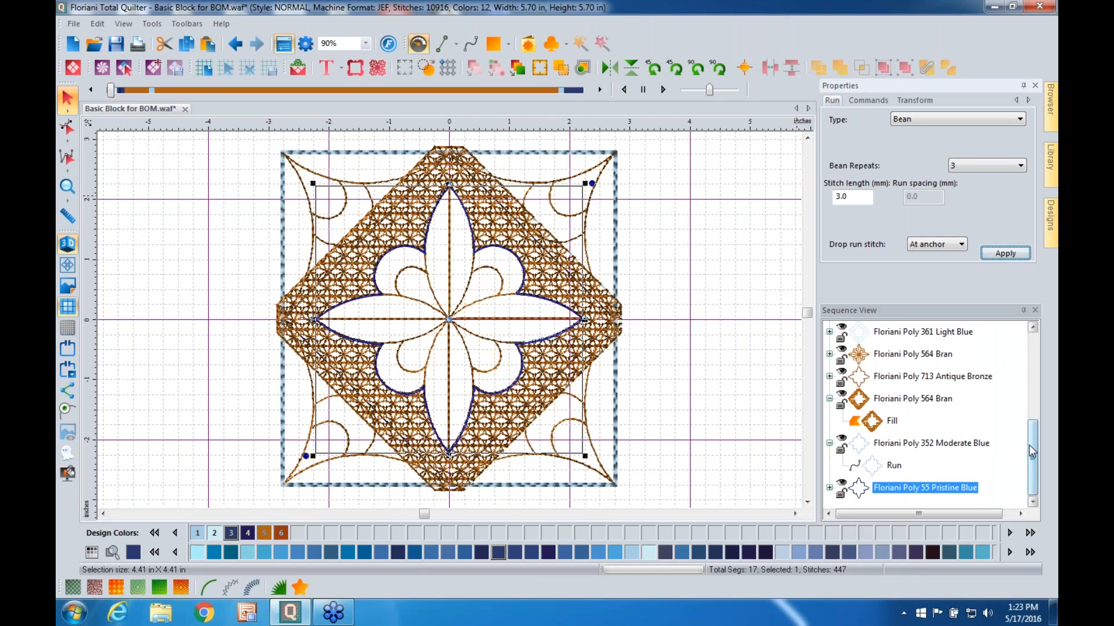
# Step: Duplicate the original Floriani Poly 361 Light Blue diamond run stitch to the end of the stitching sequence
pyautogui.moveTo(1032, 444); pyautogui.dragTo(1032, 348)
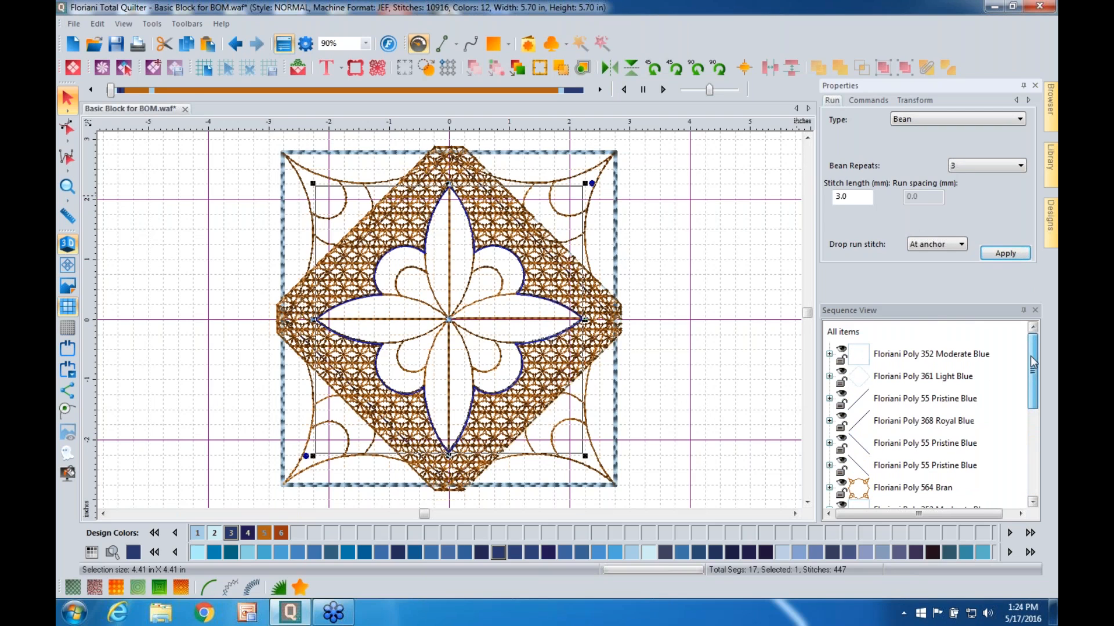
pyautogui.click(928, 378)
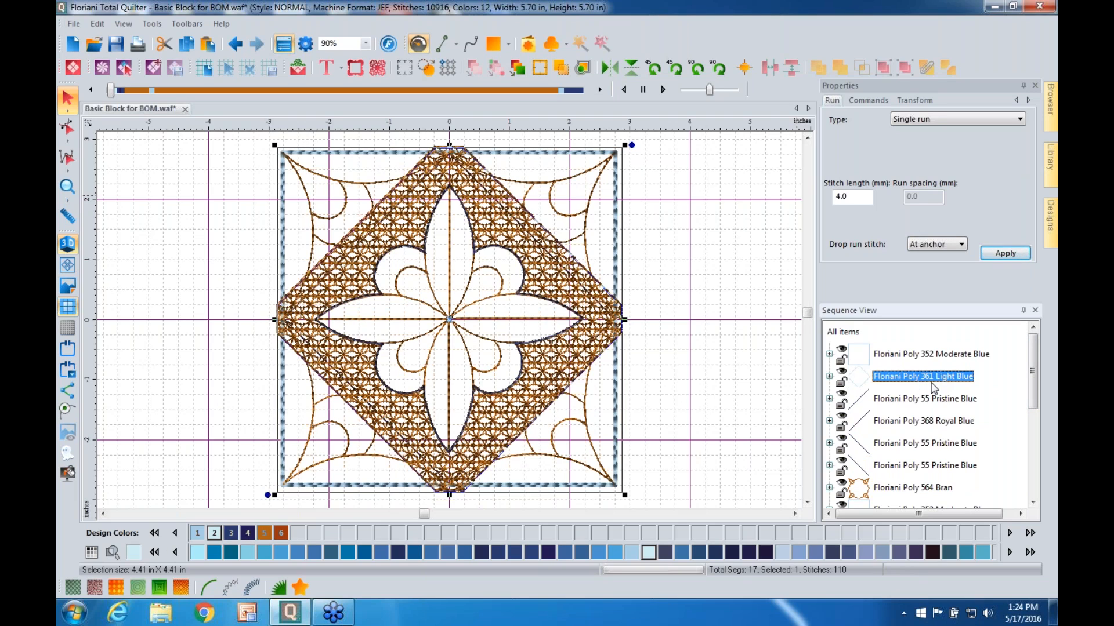
pyautogui.click(207, 45)
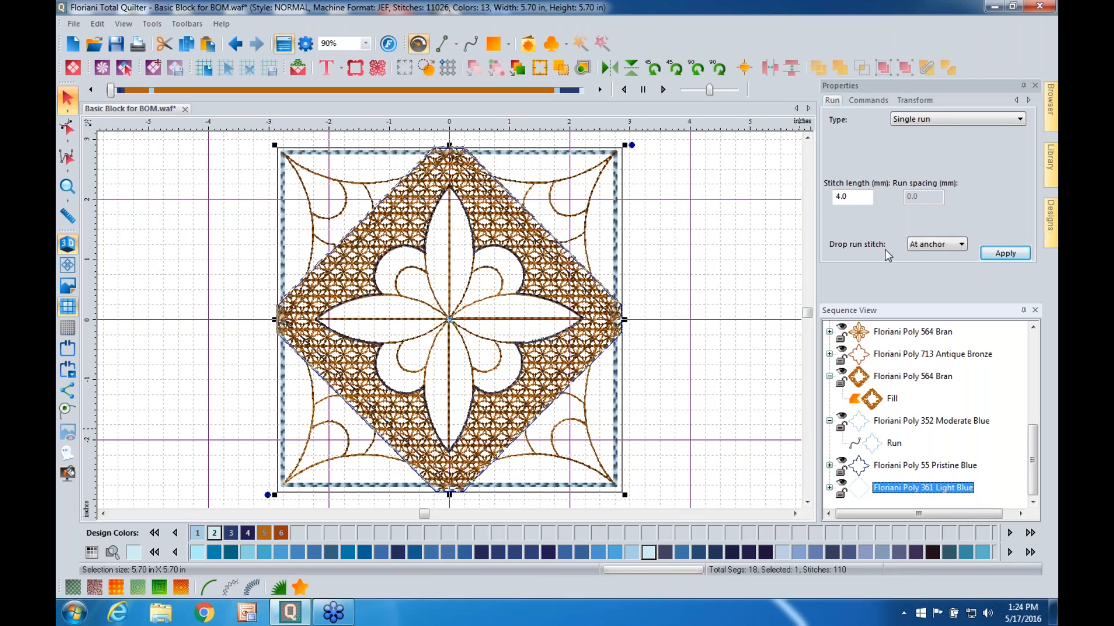
# Step: Resize the Light Blue diamond copy to a width of 5.4 inches, keeping its aspect ratio
pyautogui.click(921, 101)
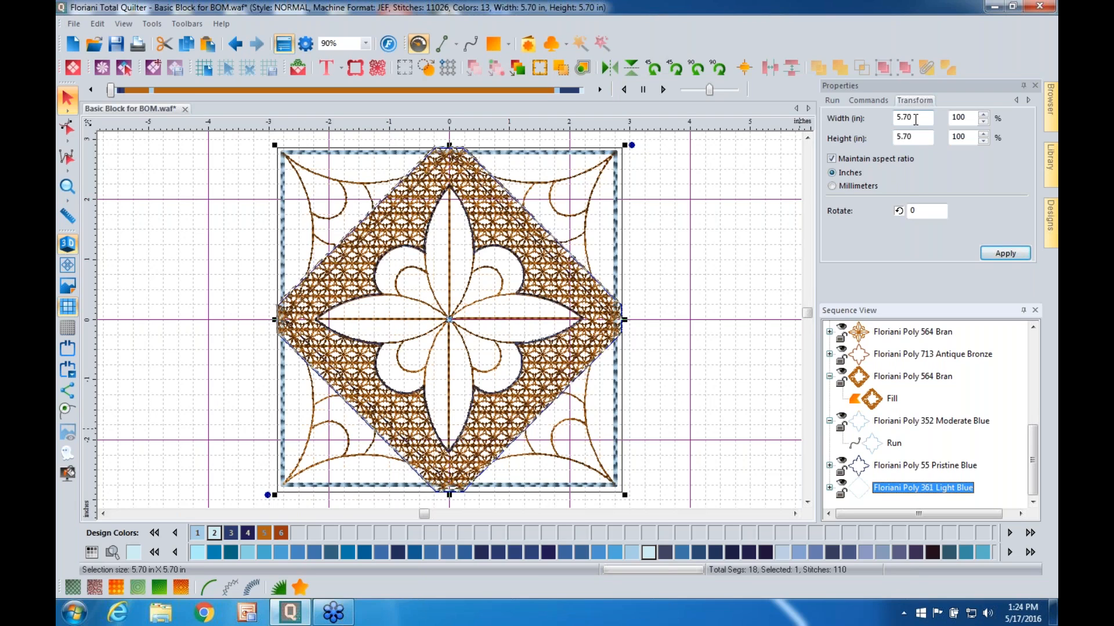
pyautogui.moveTo(915, 120); pyautogui.dragTo(880, 124)
pyautogui.write('5.4')
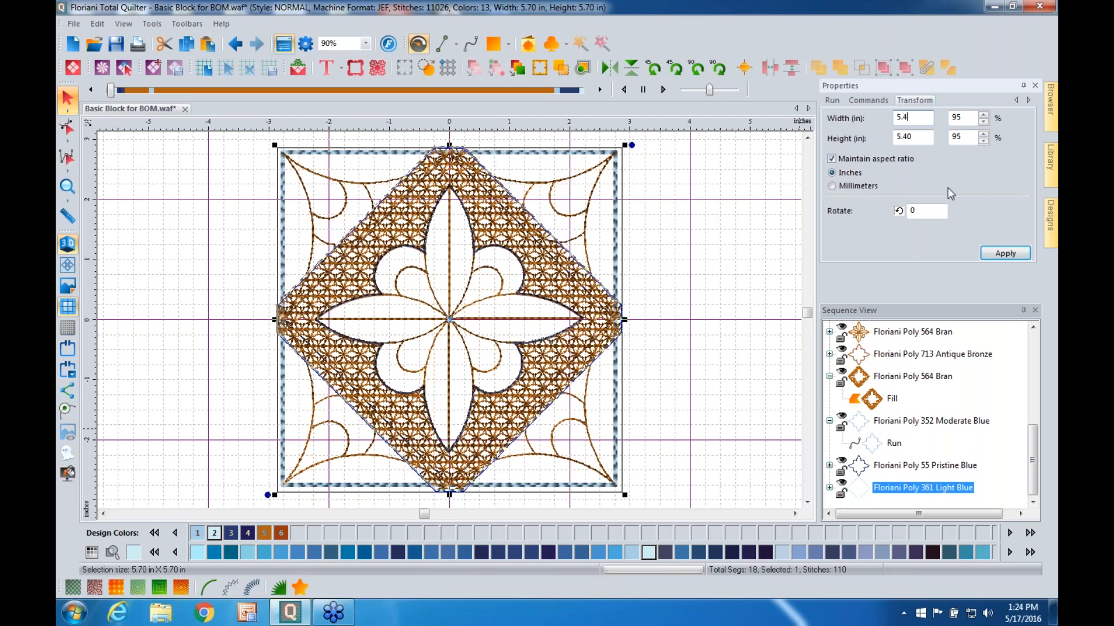
pyautogui.click(997, 250)
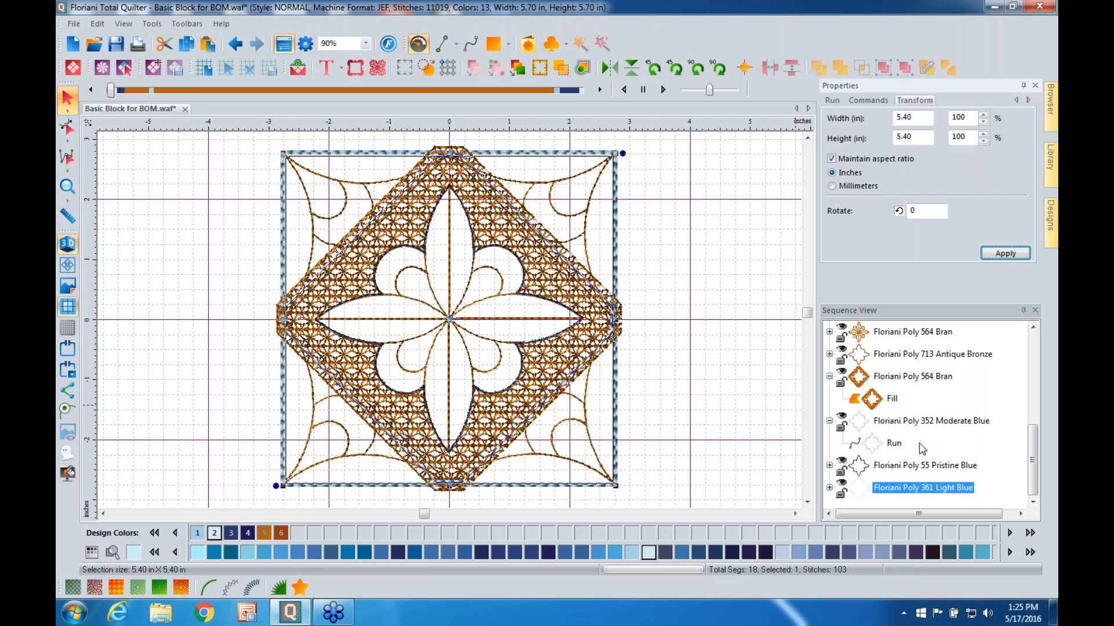
# Step: Collapse all expanded entries in the stitching sequence
pyautogui.click(908, 386)
pyautogui.rightClick(908, 386)
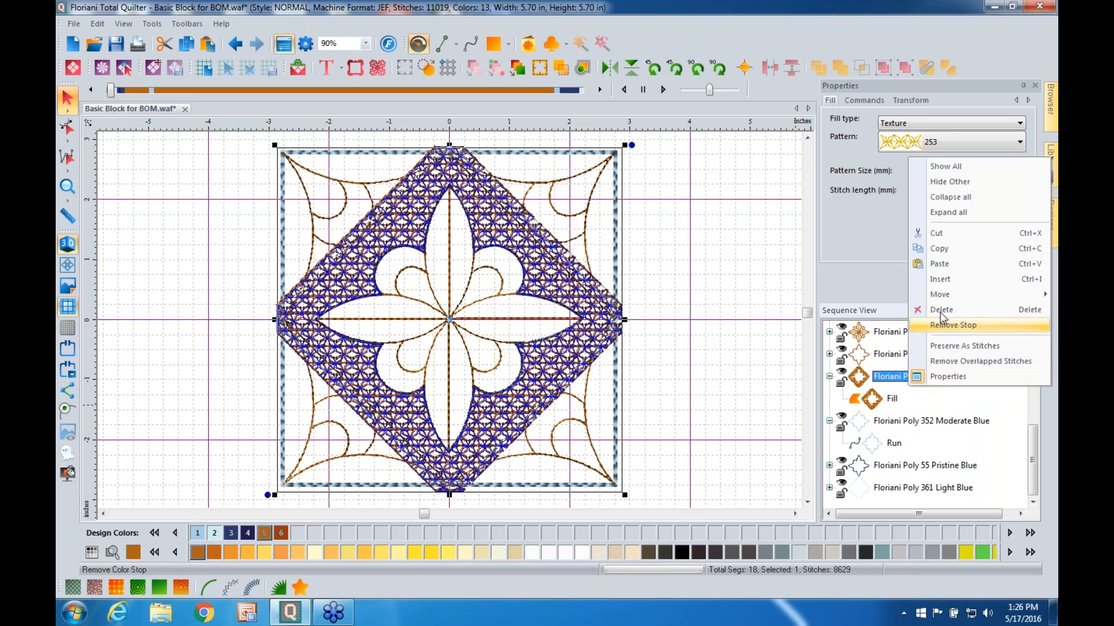
pyautogui.click(945, 200)
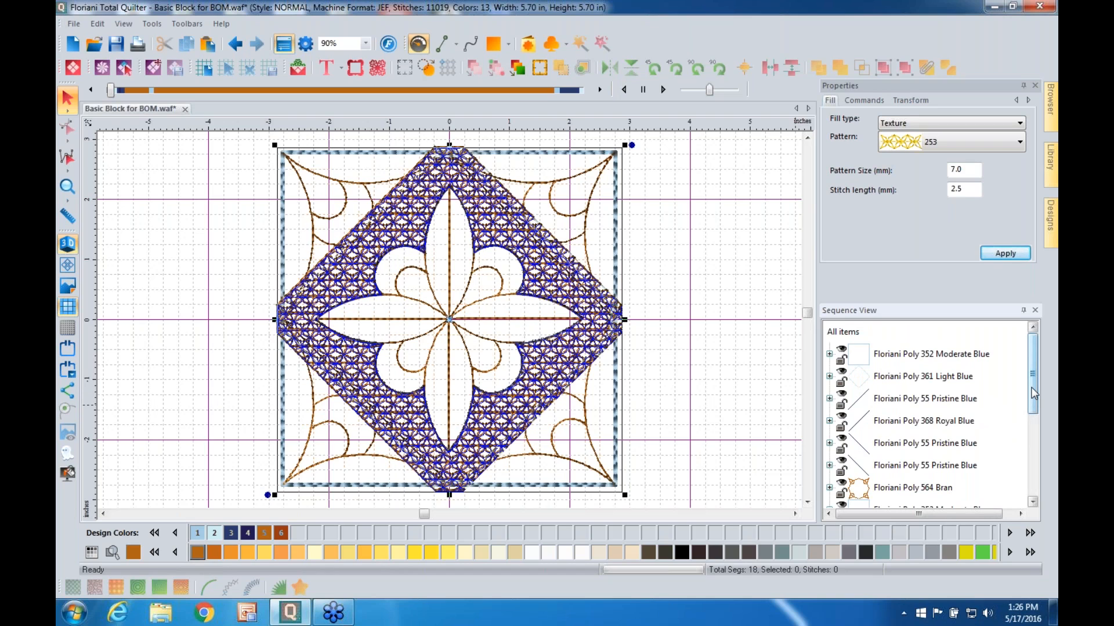
# Step: Remove the combined Light Blue artwork and the Floriani Poly 713 Antique Bronze outline artwork from the design
pyautogui.moveTo(1033, 394); pyautogui.dragTo(1037, 460)
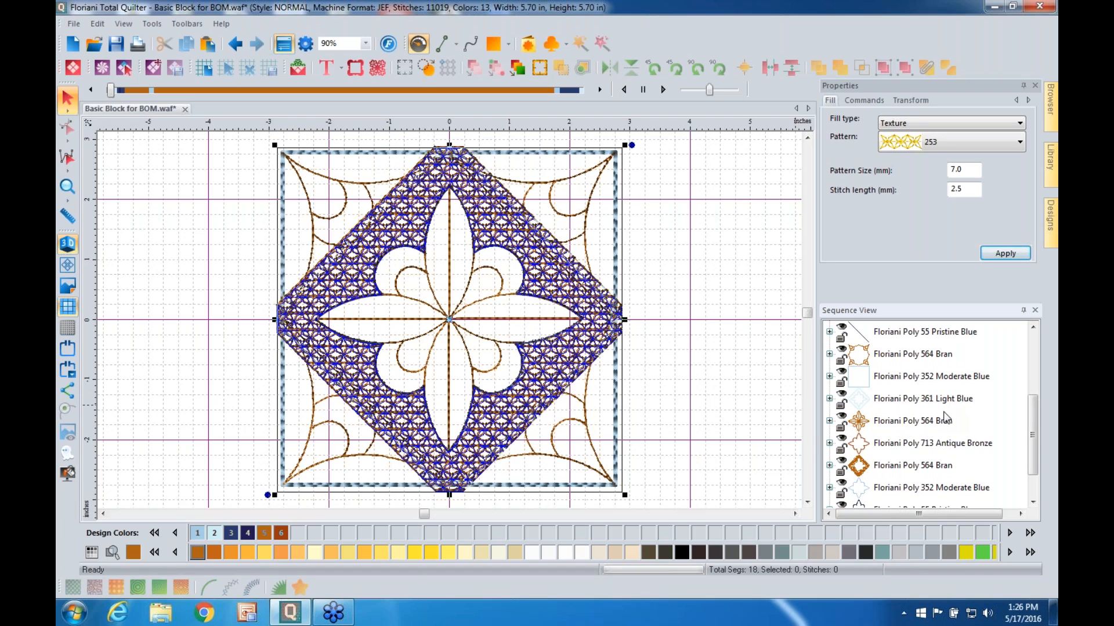
pyautogui.click(909, 404)
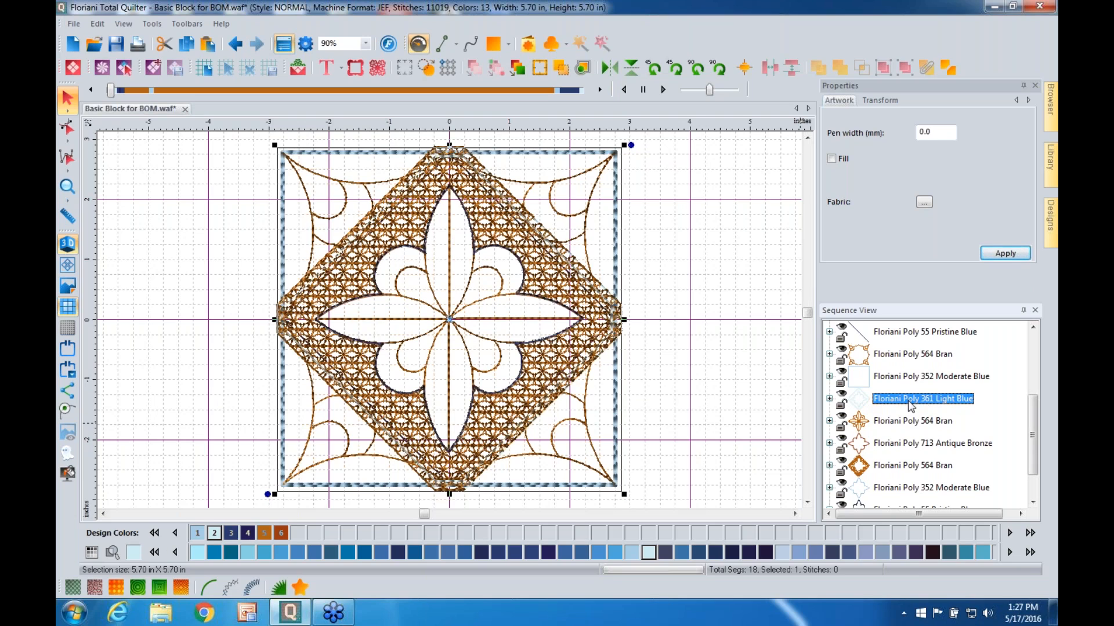
pyautogui.keyDown('ctrl'); pyautogui.click(915, 445); pyautogui.keyUp('ctrl')
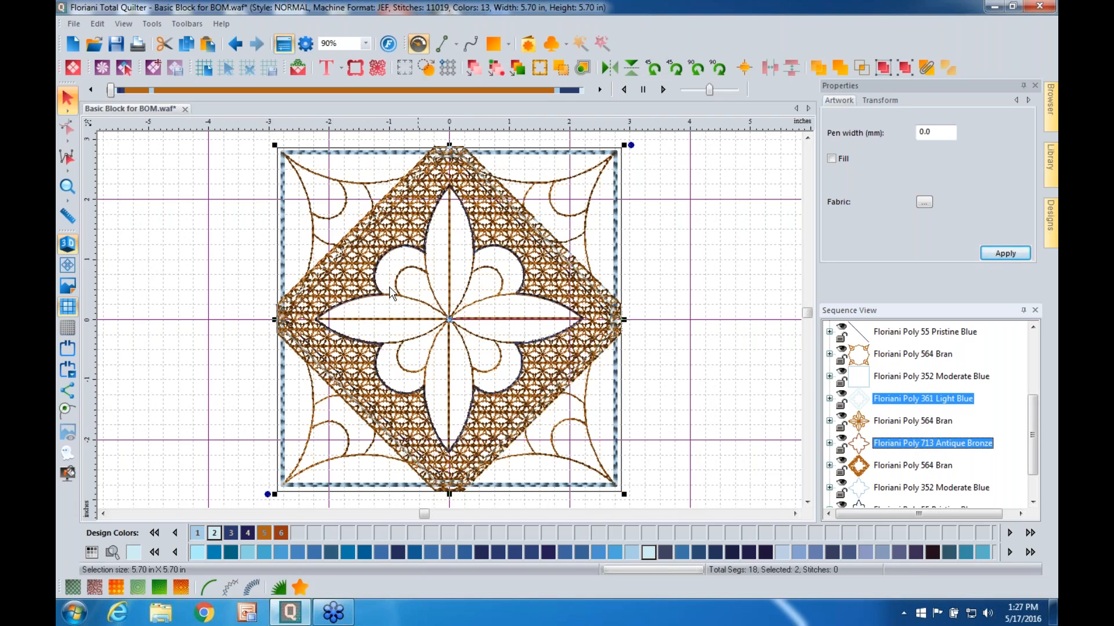
pyautogui.click(165, 50)
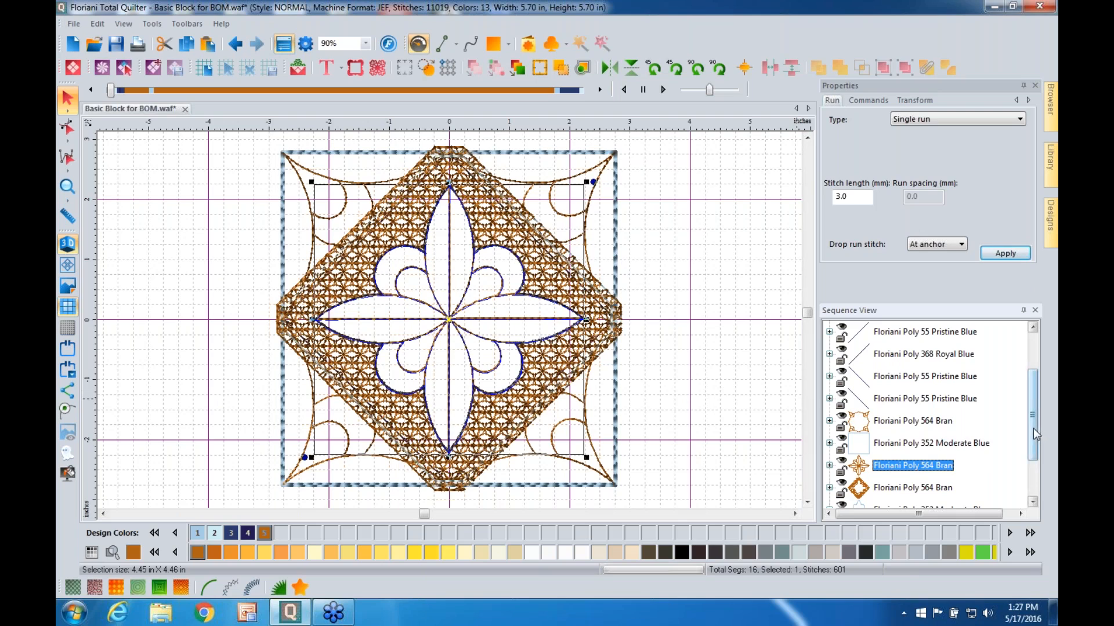
# Step: Move the flower-shaped Moderate Blue and Pristine Blue runs and the last Light Blue diamond run directly after the first Light Blue diamond in the sequence
pyautogui.moveTo(1033, 436); pyautogui.dragTo(1034, 470)
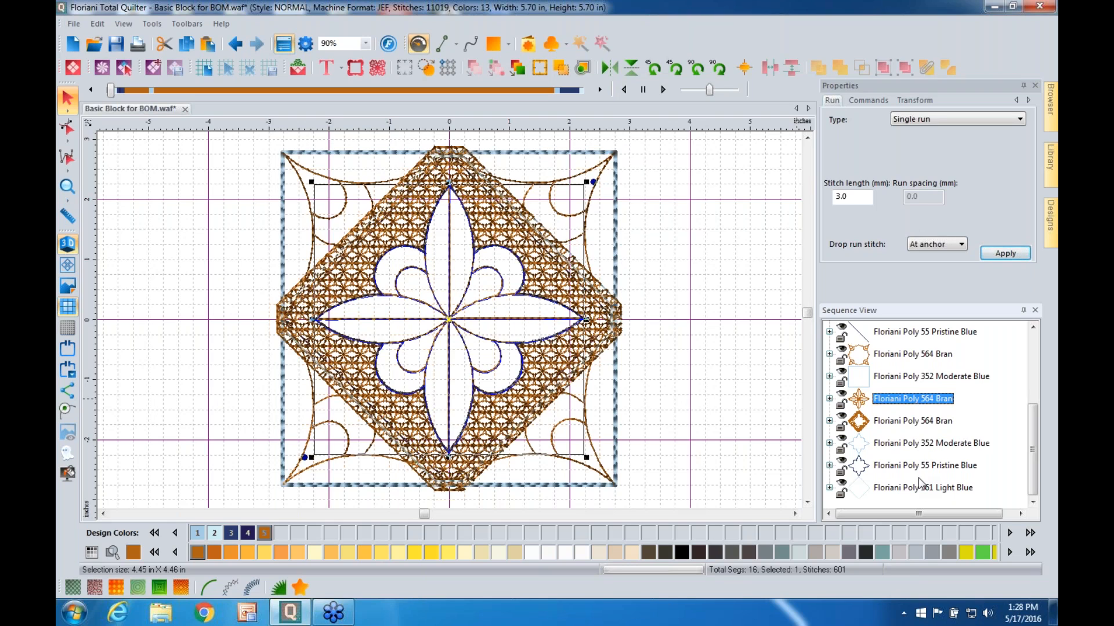
pyautogui.click(914, 444)
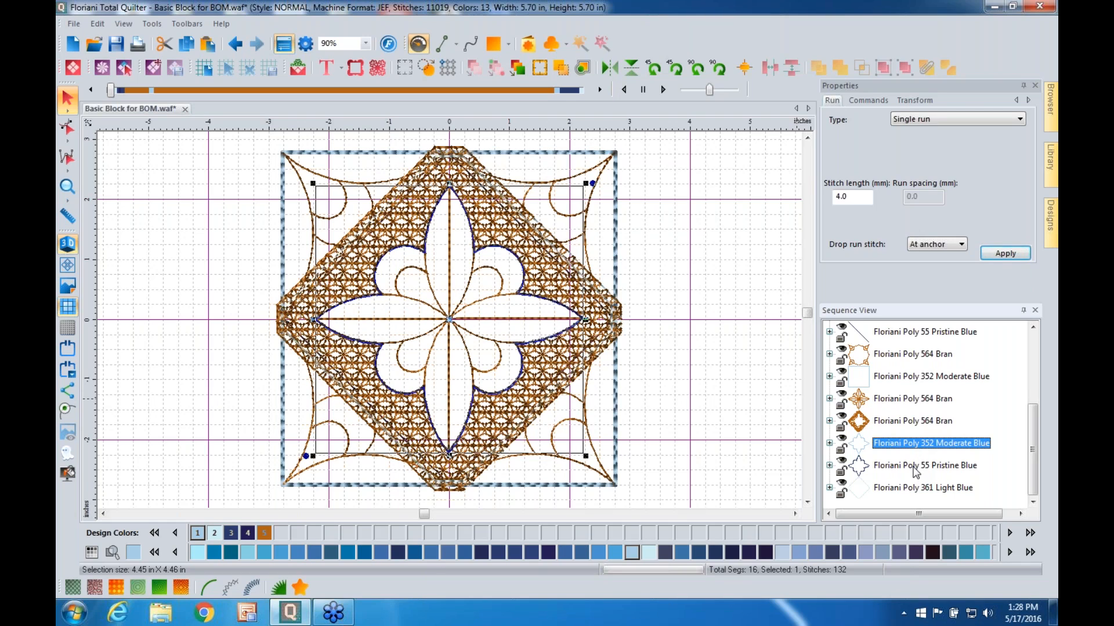
pyautogui.keyDown('ctrl'); pyautogui.click(914, 467); pyautogui.keyUp('ctrl')
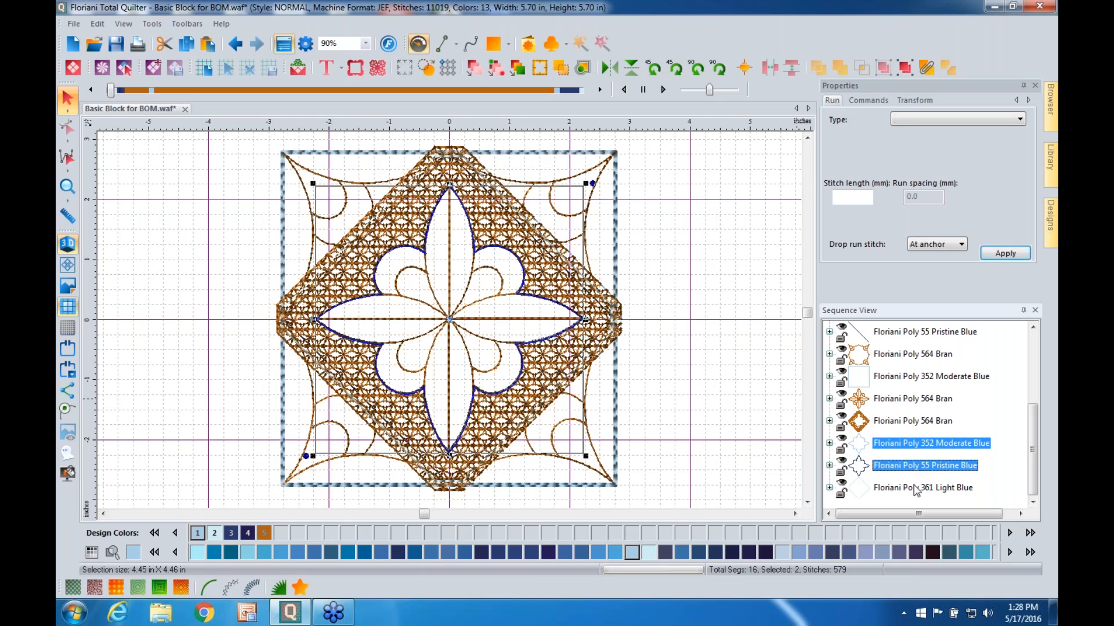
pyautogui.keyDown('ctrl'); pyautogui.click(916, 489); pyautogui.keyUp('ctrl')
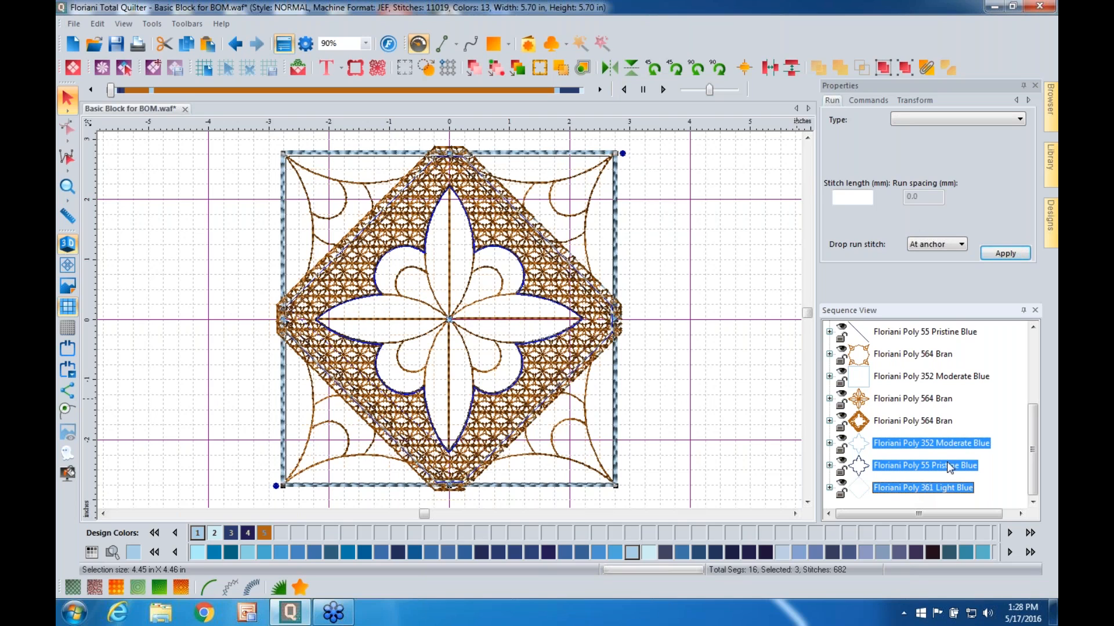
pyautogui.moveTo(1033, 447); pyautogui.dragTo(1033, 381)
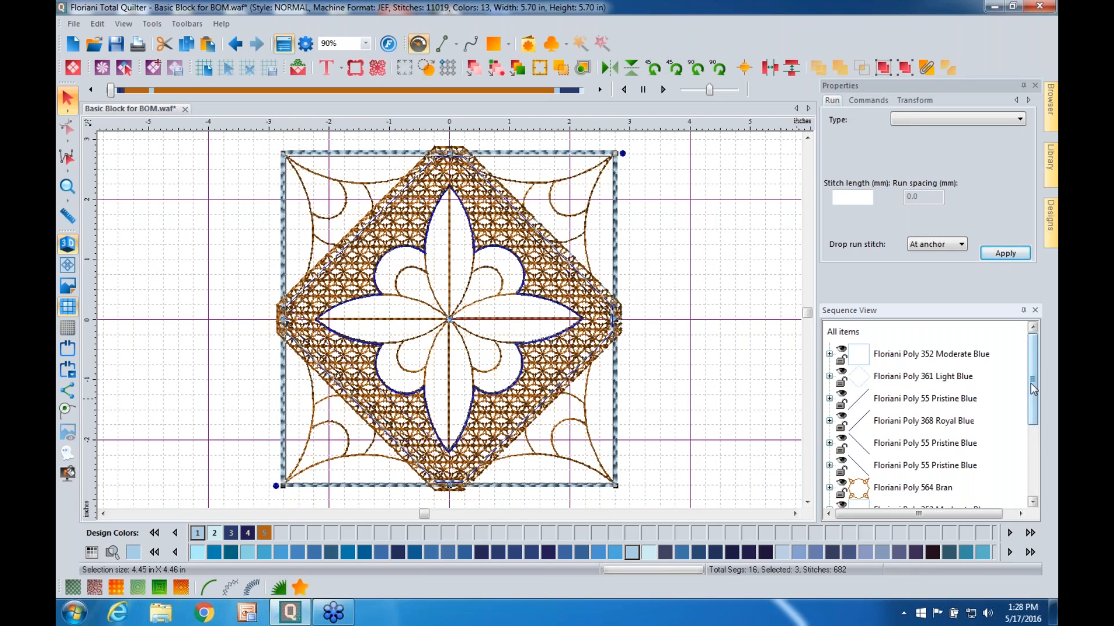
pyautogui.moveTo(1030, 383); pyautogui.dragTo(1035, 453)
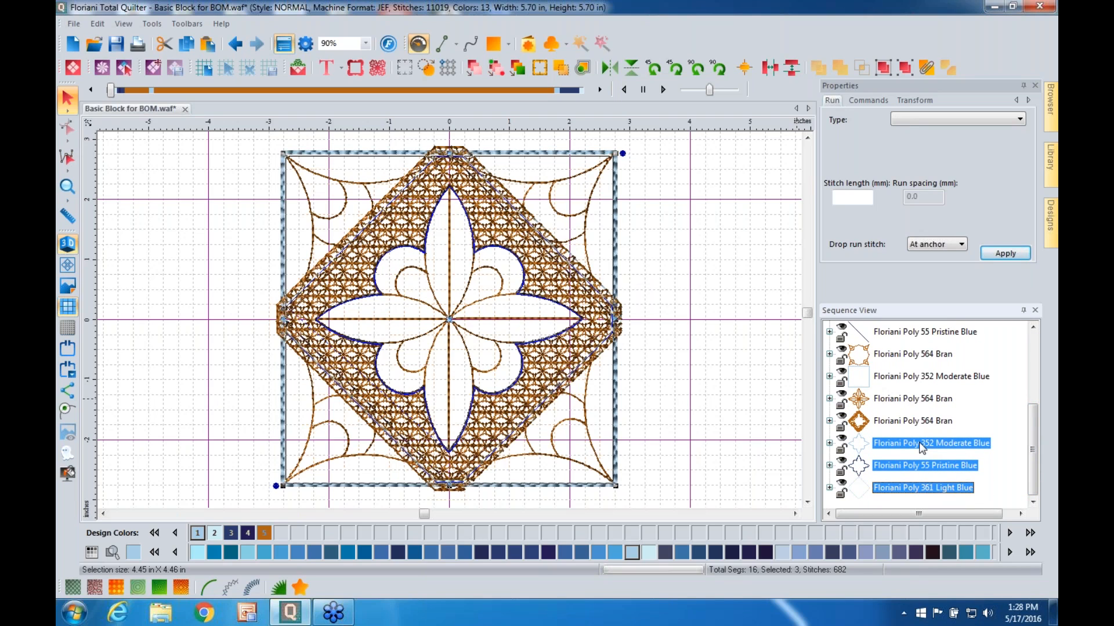
pyautogui.moveTo(918, 442); pyautogui.dragTo(901, 377)
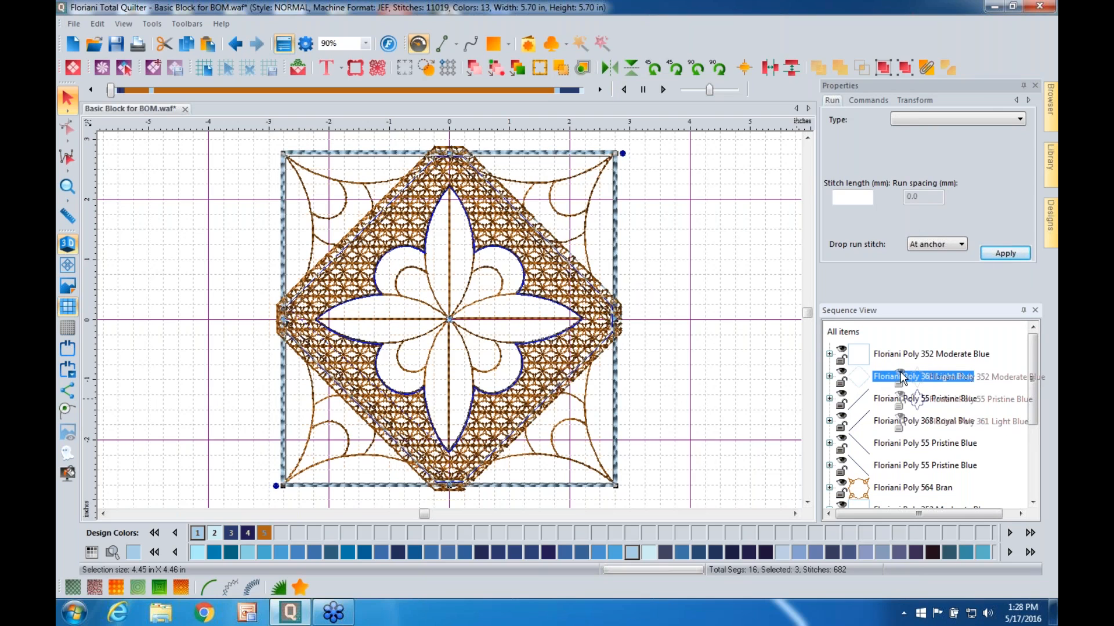
pyautogui.moveTo(901, 377); pyautogui.dragTo(902, 378)
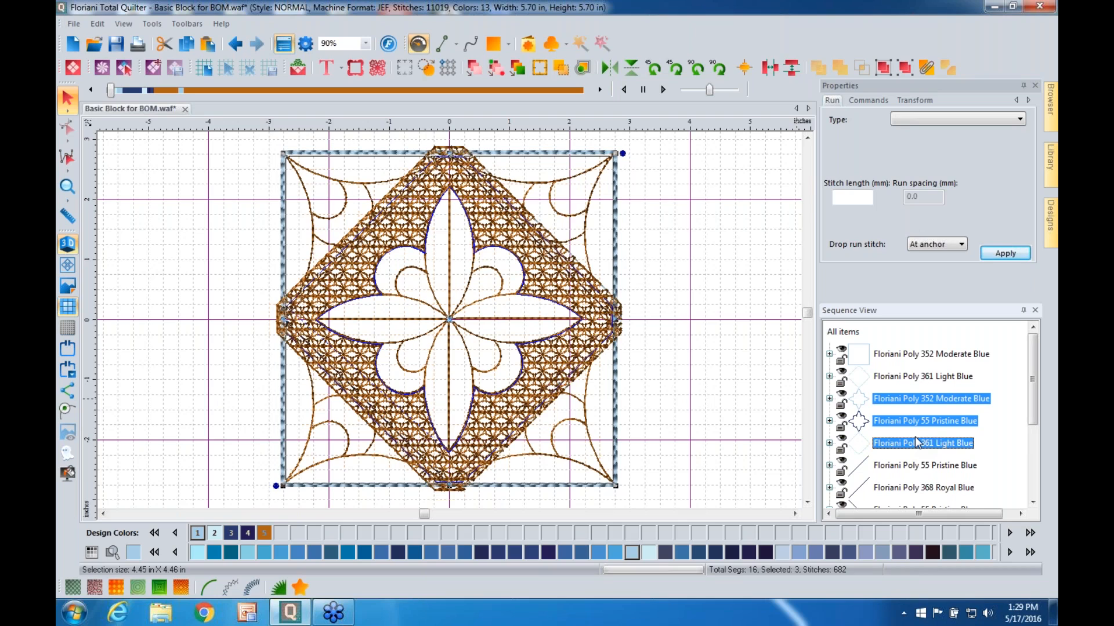
# Step: Move the Floriani Poly 564 Bran flower run directly after the second Light Blue diamond in the stitching sequence
pyautogui.moveTo(1032, 426); pyautogui.dragTo(1032, 489)
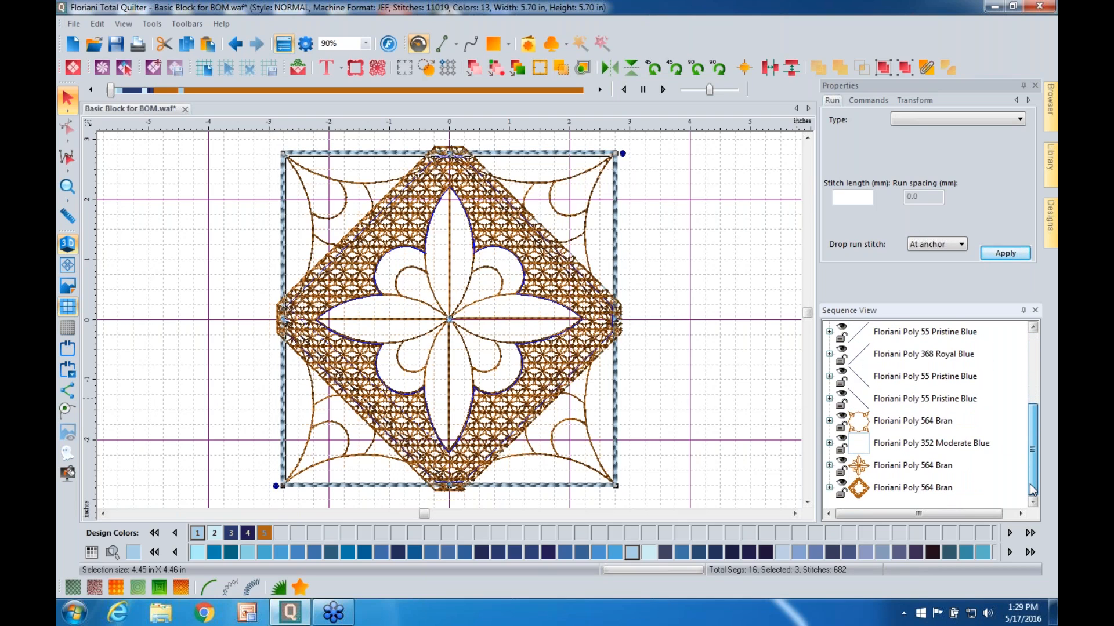
pyautogui.click(911, 467)
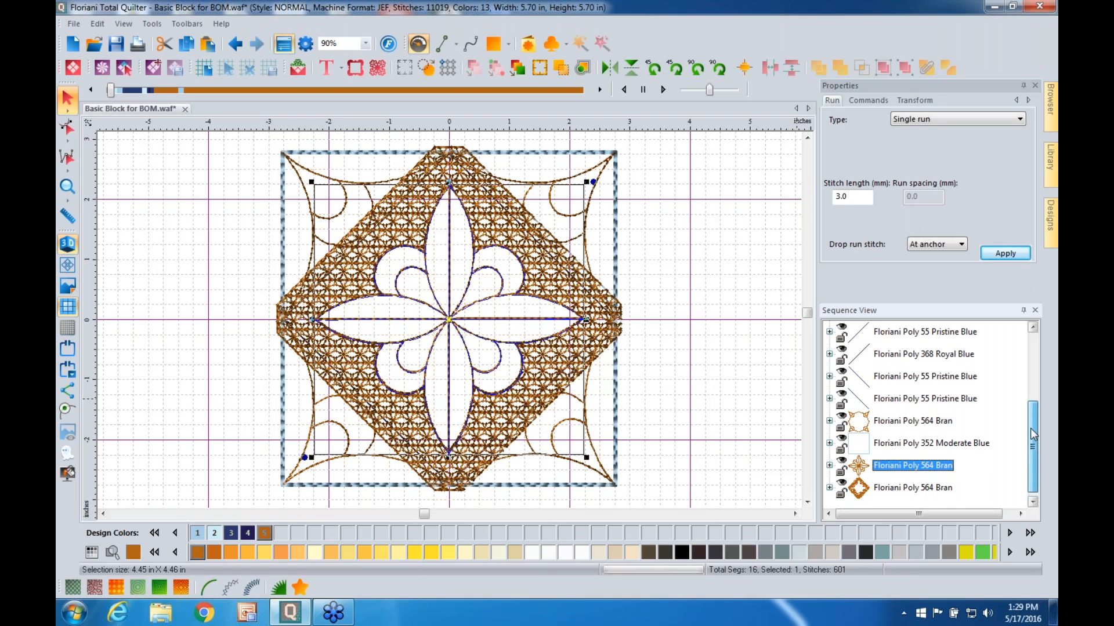
pyautogui.scroll(3, 1033, 440)
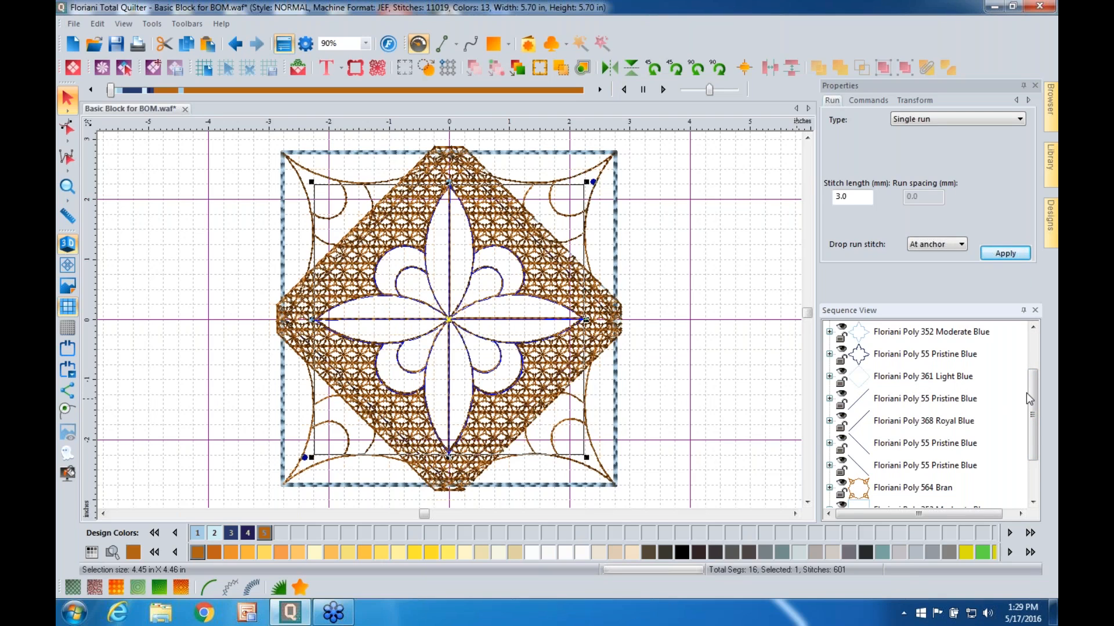
pyautogui.scroll(-1, 1025, 392)
pyautogui.click(928, 465)
pyautogui.moveTo(929, 467); pyautogui.dragTo(918, 380)
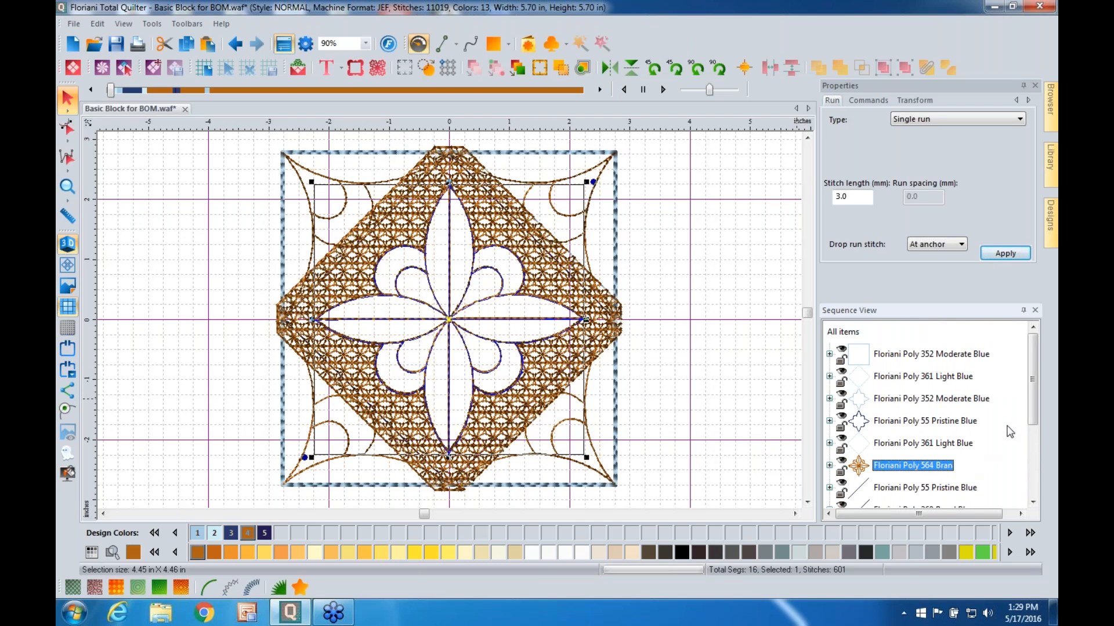
# Step: Move the Floriani Poly 564 Bran textured diamond fill directly after the second Light Blue diamond, ahead of the flower run
pyautogui.moveTo(1032, 413); pyautogui.dragTo(1032, 480)
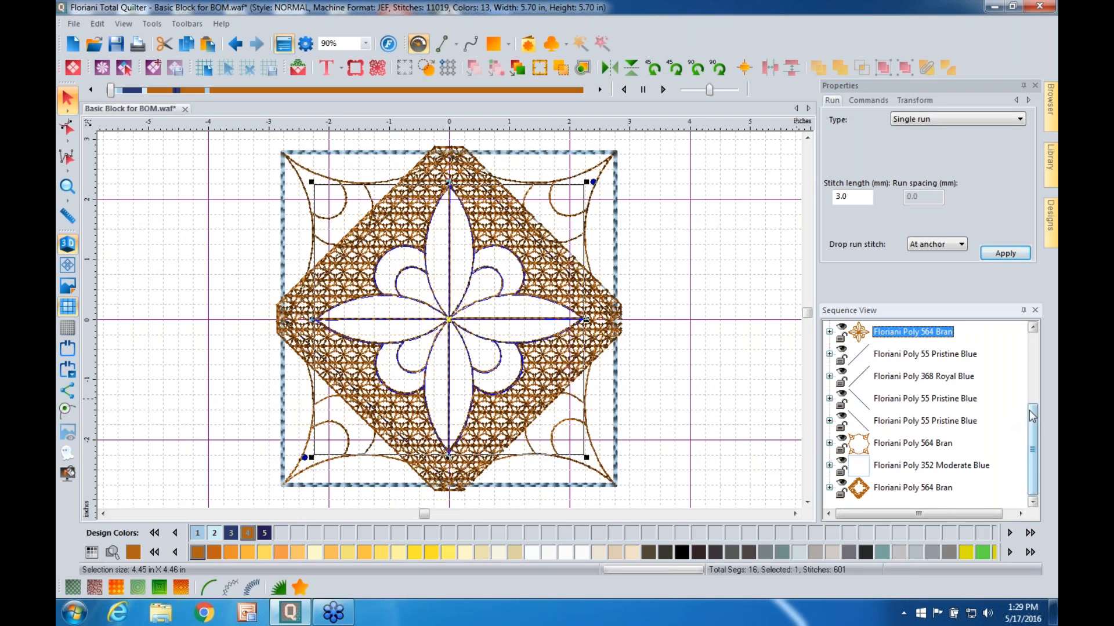
pyautogui.click(935, 488)
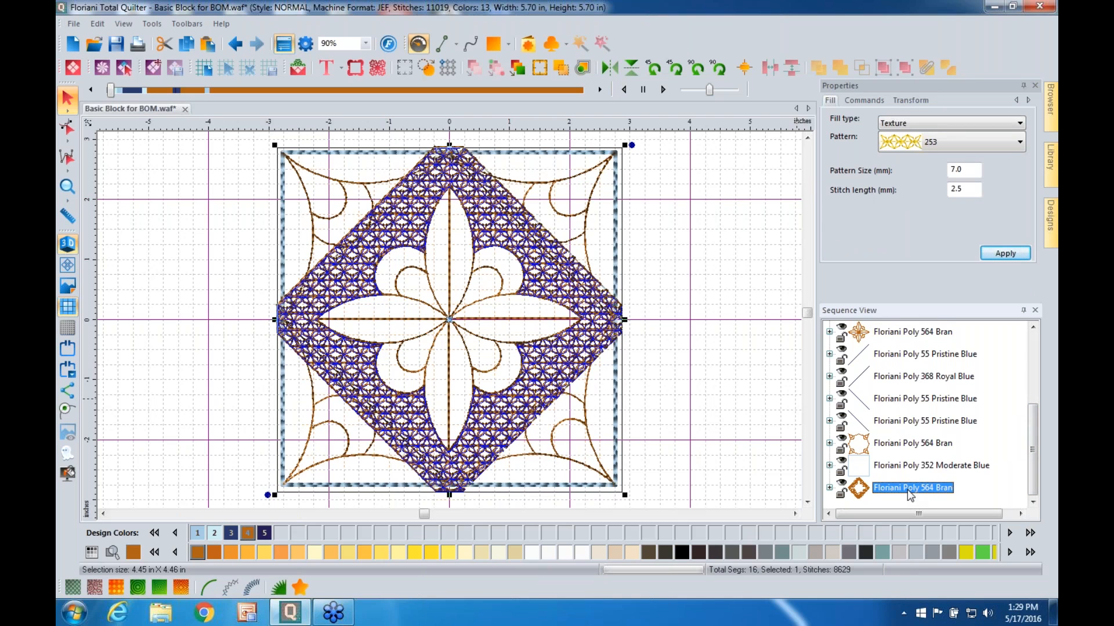
pyautogui.moveTo(911, 492); pyautogui.dragTo(898, 384)
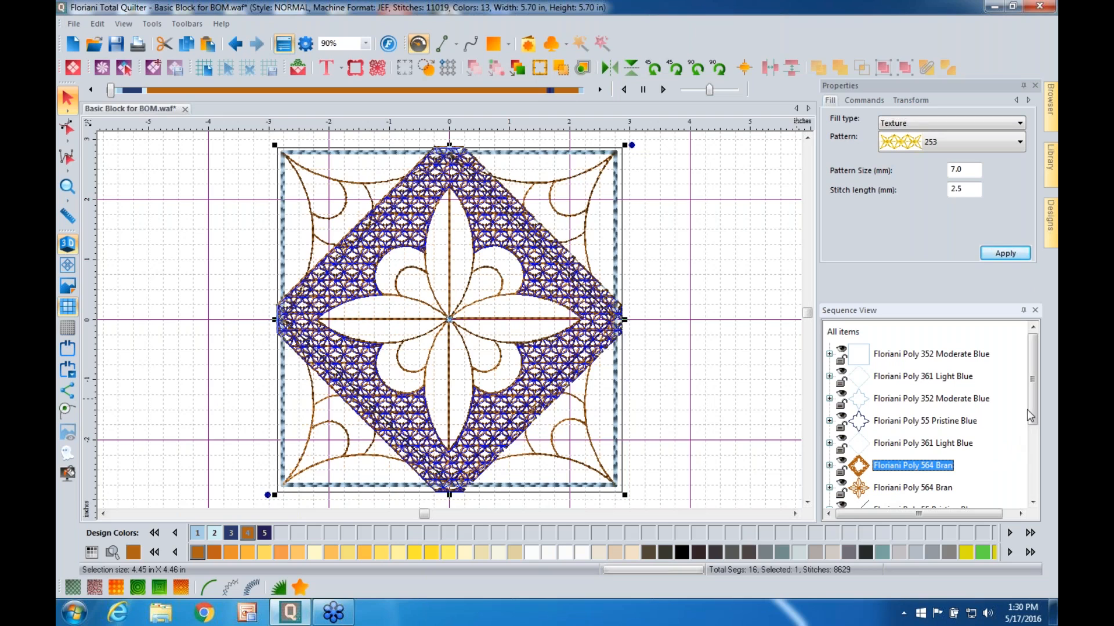
# Step: Change the Floriani Poly 564 Bran flower run from a single run to a Bean stitch and apply it
pyautogui.moveTo(1033, 415); pyautogui.dragTo(1031, 481)
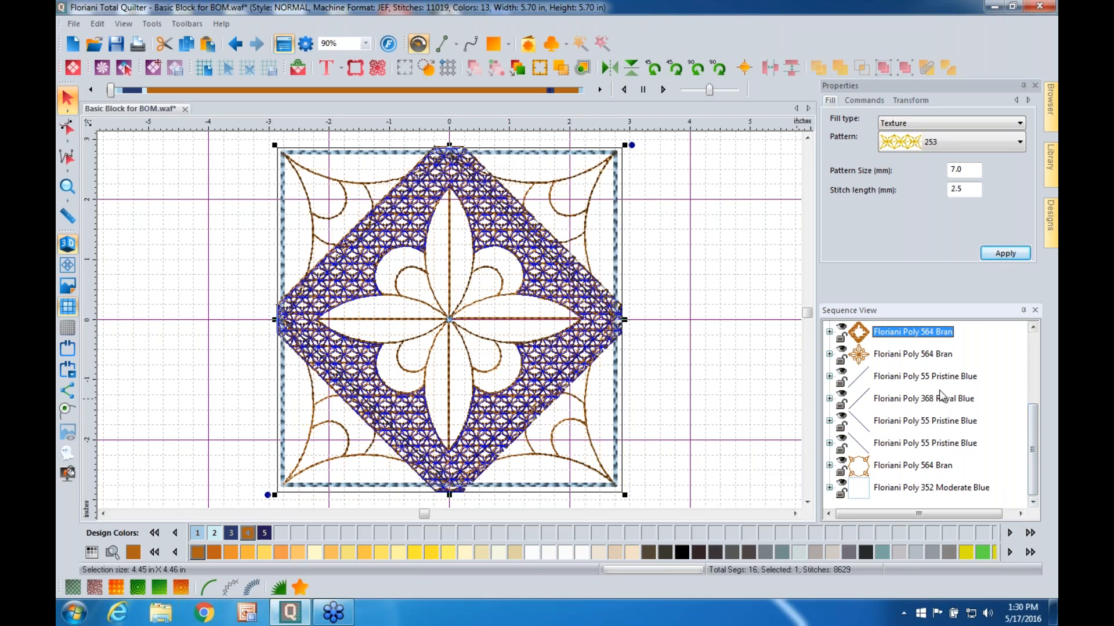
pyautogui.click(927, 360)
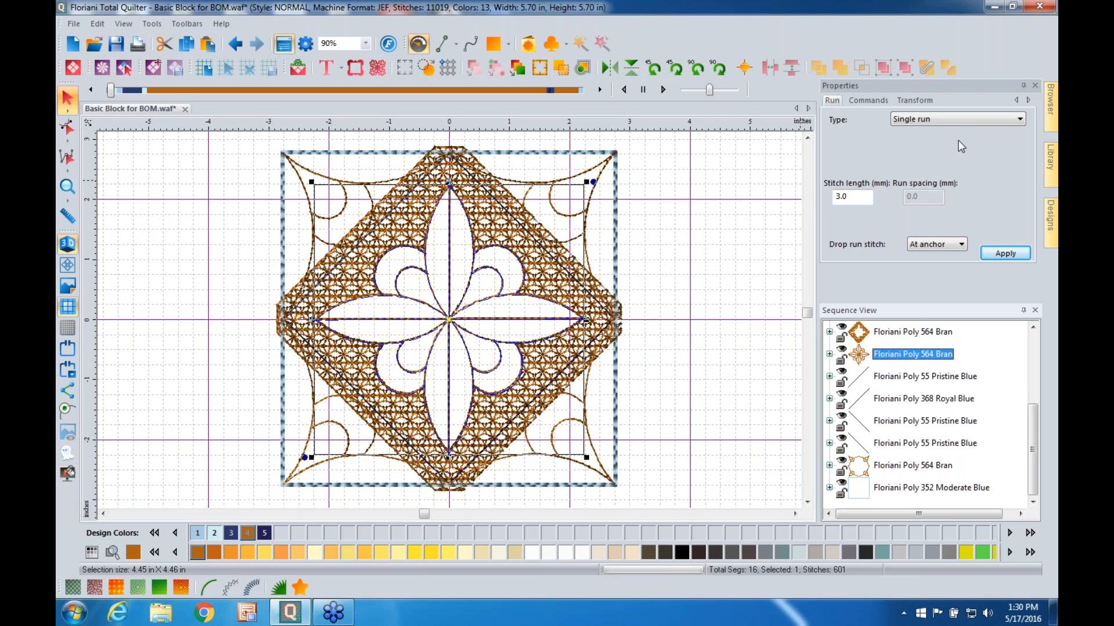
pyautogui.click(1010, 126)
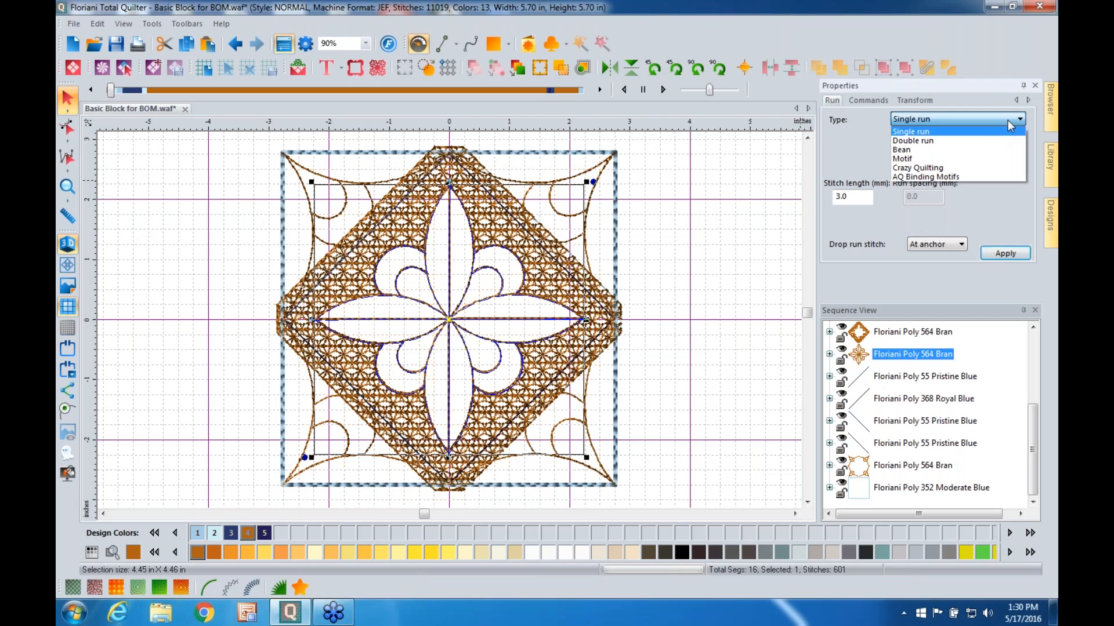
pyautogui.click(958, 151)
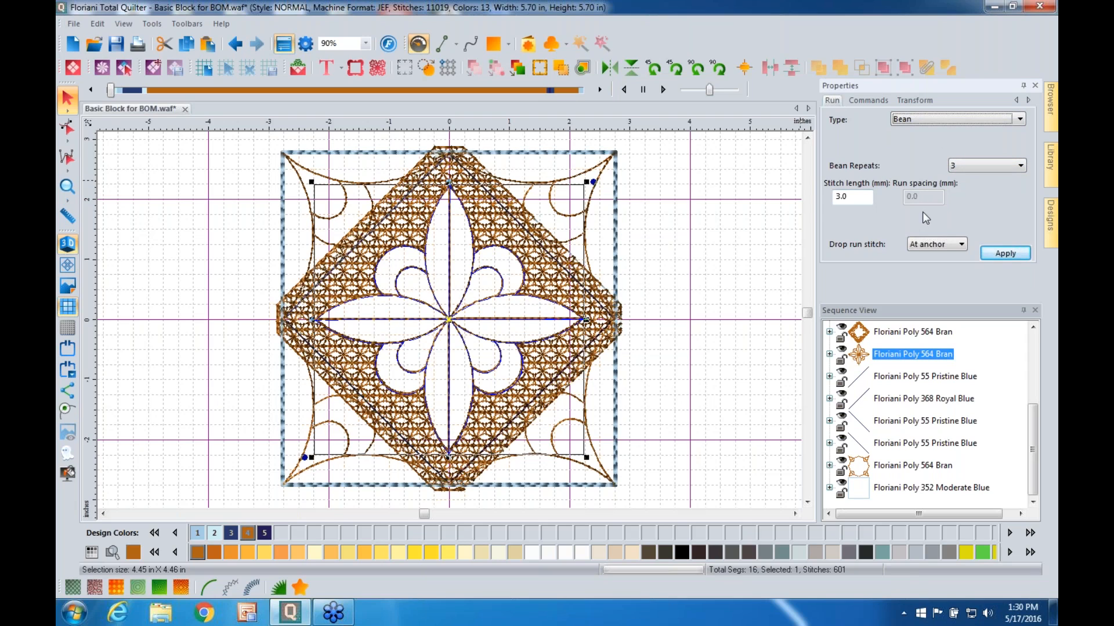
pyautogui.click(1005, 256)
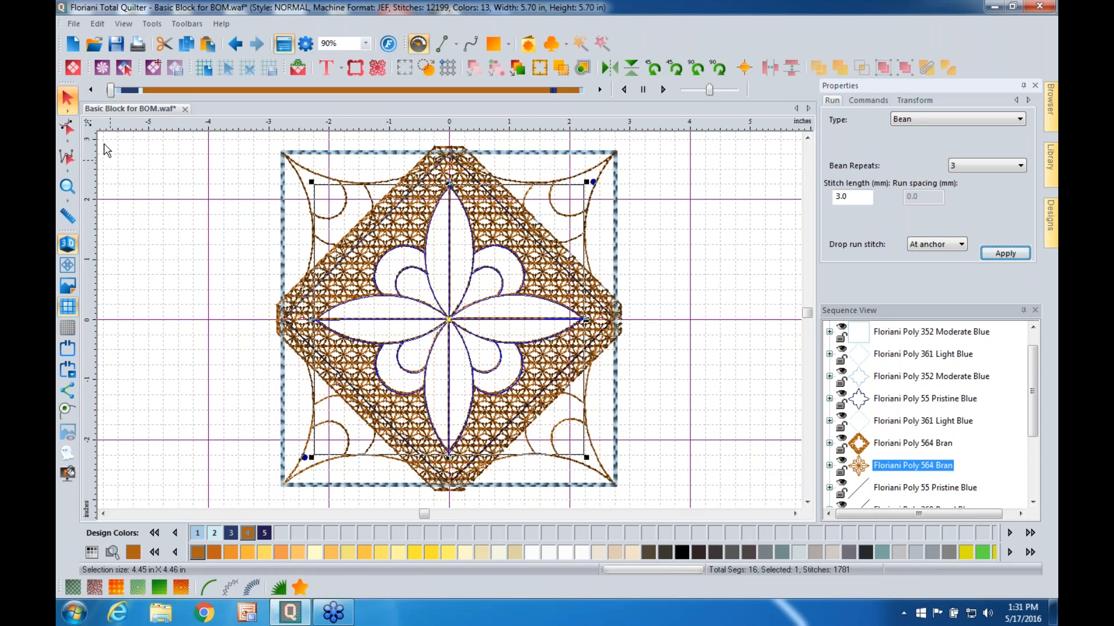
# Step: Start saving the design under a new name and browse to the May 2016 folder inside the MDQ Project's MAY folder
pyautogui.click(73, 26)
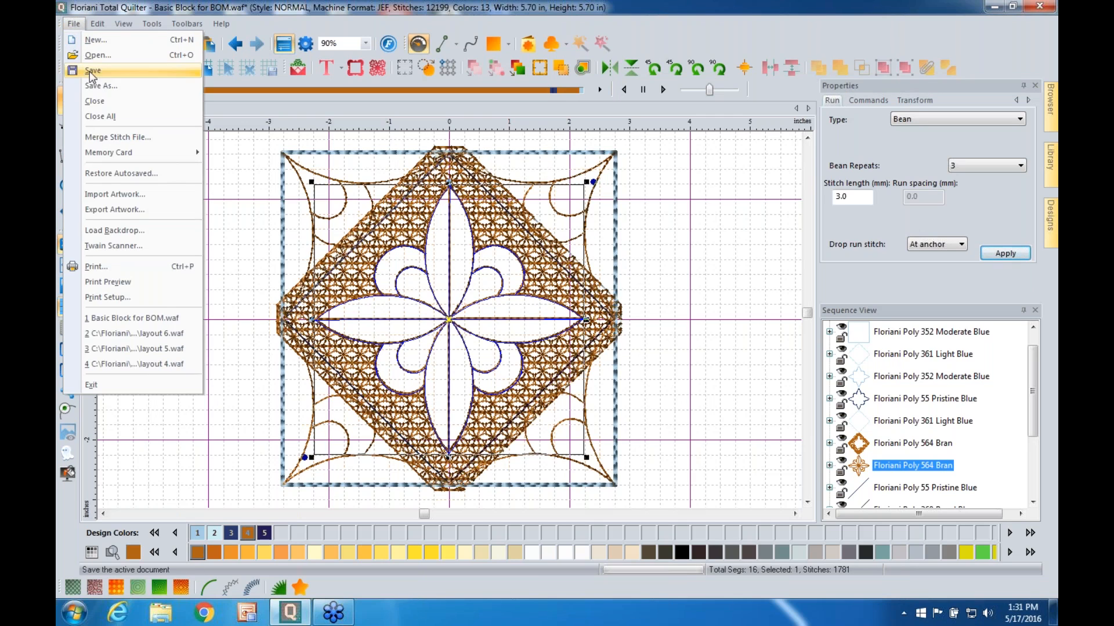
pyautogui.click(112, 94)
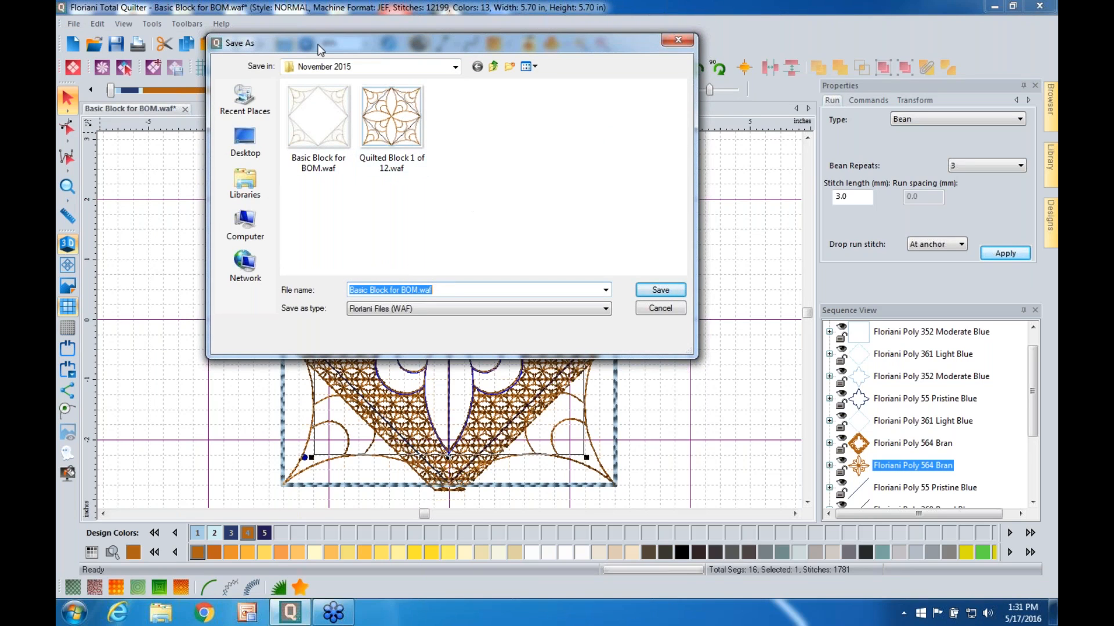
pyautogui.click(493, 71)
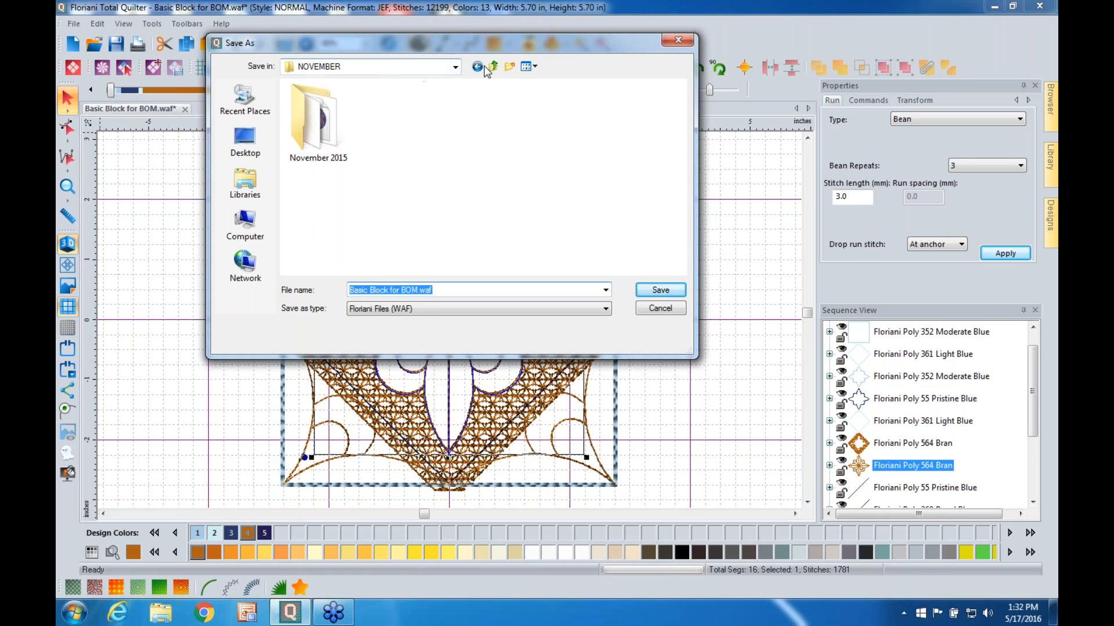
pyautogui.click(492, 67)
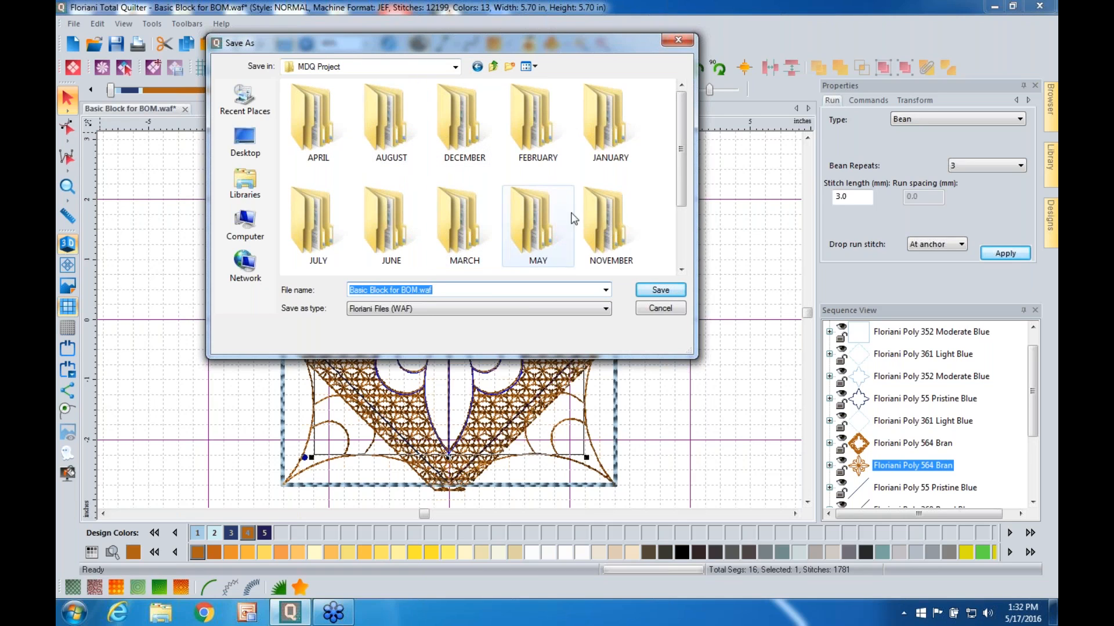
pyautogui.doubleClick(534, 217)
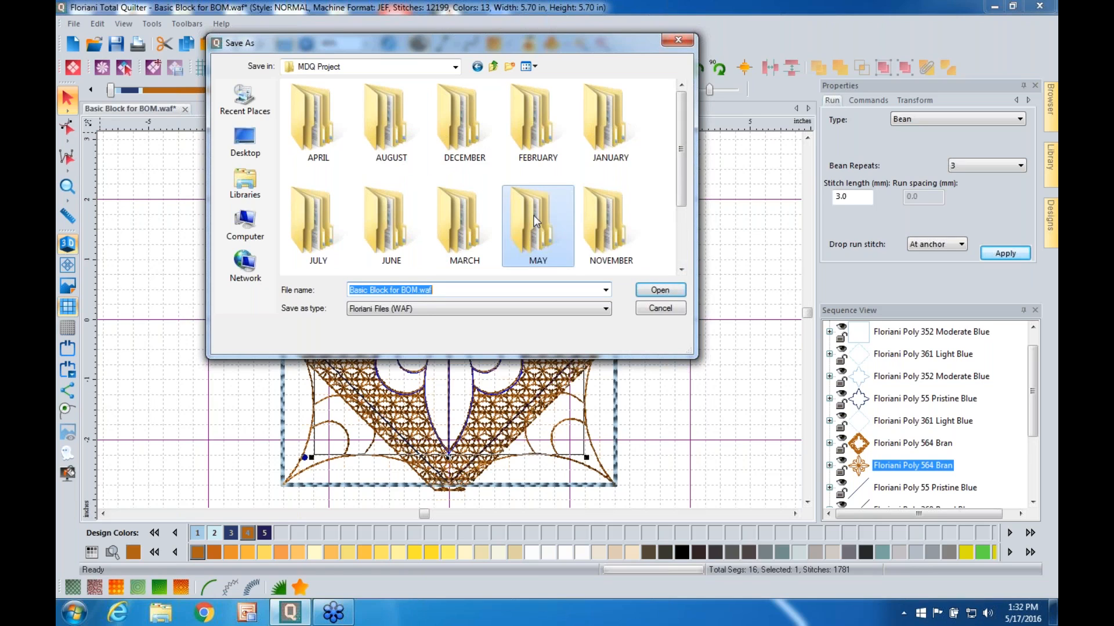
pyautogui.doubleClick(464, 124)
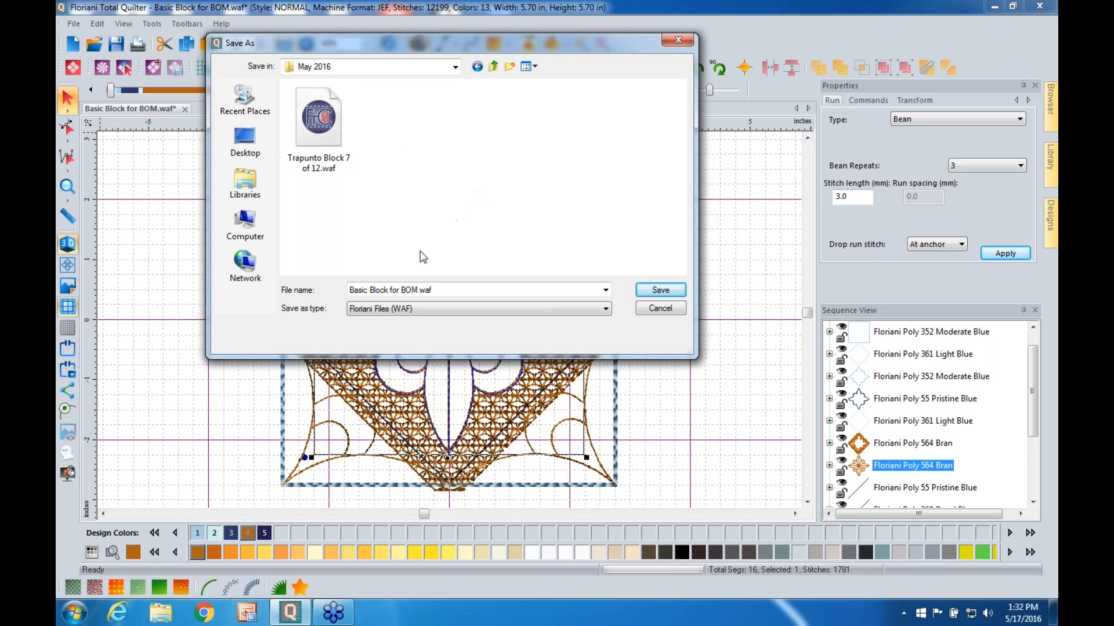
# Step: Name the design file My Trapunto Block 7 of 12 and save it as a Floriani WAF file
pyautogui.click(400, 294)
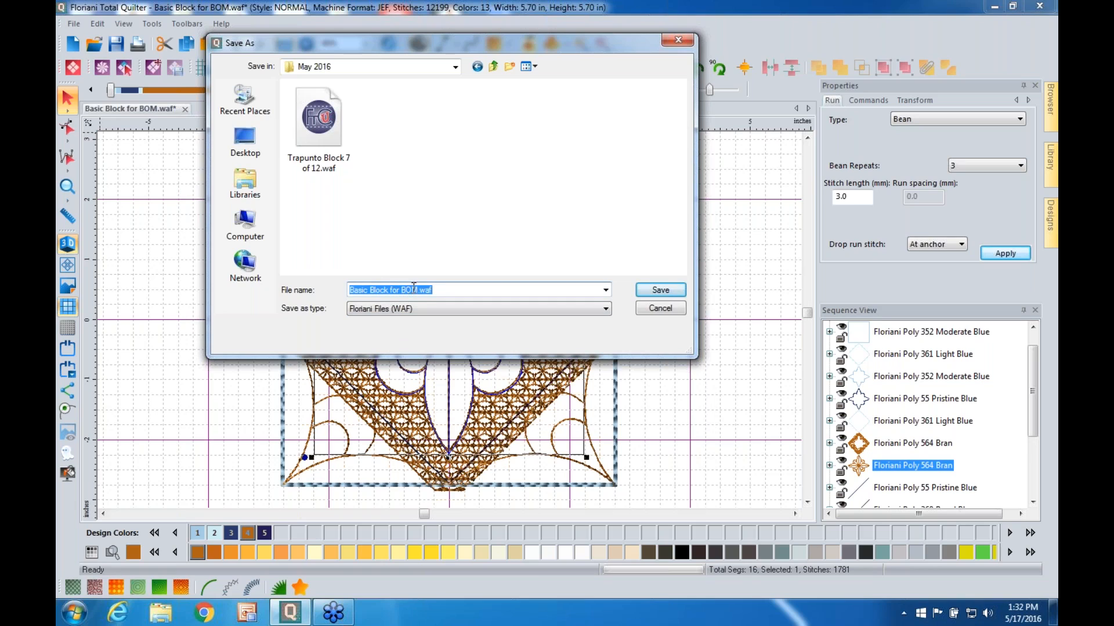
pyautogui.click(418, 290)
pyautogui.press('BackSpace')
pyautogui.press('BackSpace')
pyautogui.press('BackSpace')
pyautogui.press('BackSpace')
pyautogui.press('BackSpace')
pyautogui.press('BackSpace')
pyautogui.press('BackSpace')
pyautogui.press('BackSpace')
pyautogui.press('BackSpace')
pyautogui.press('BackSpace')
pyautogui.press('BackSpace')
pyautogui.press('BackSpace')
pyautogui.press('BackSpace')
pyautogui.press('BackSpace')
pyautogui.press('BackSpace')
pyautogui.press('BackSpace')
pyautogui.press('BackSpace')
pyautogui.press('BackSpace')
pyautogui.press('BackSpace')
pyautogui.write('My Trapunto Block 7 of 12')
pyautogui.click(670, 293)
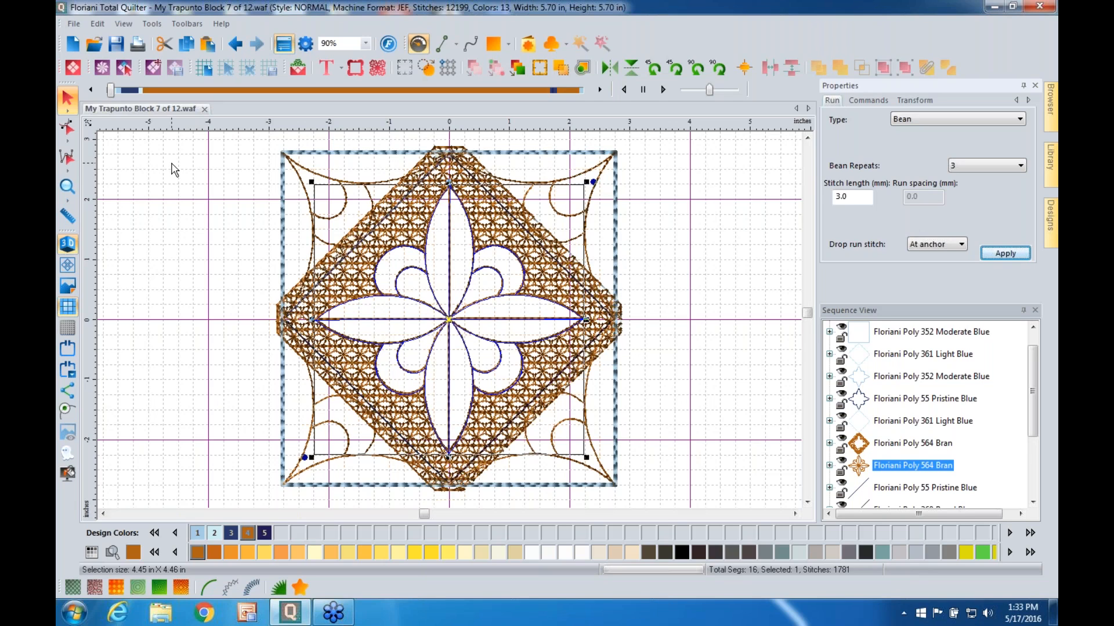
# Step: Save a copy of the design in the Baby Lock/Brother/Bernina (PES v9) format under the same file name
pyautogui.click(78, 25)
pyautogui.click(93, 84)
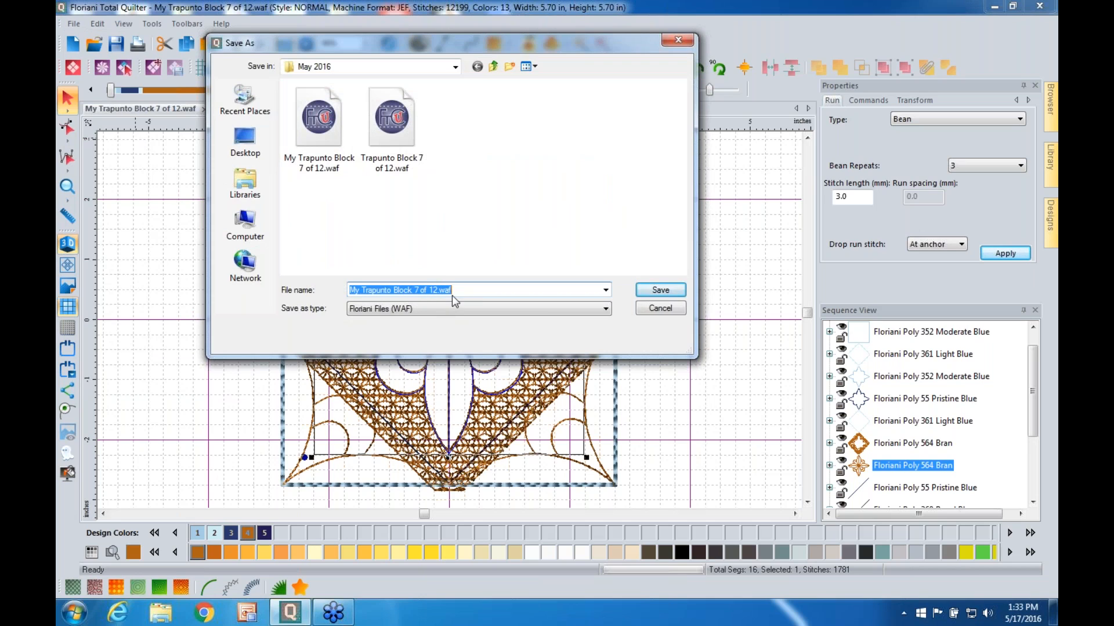
pyautogui.click(605, 309)
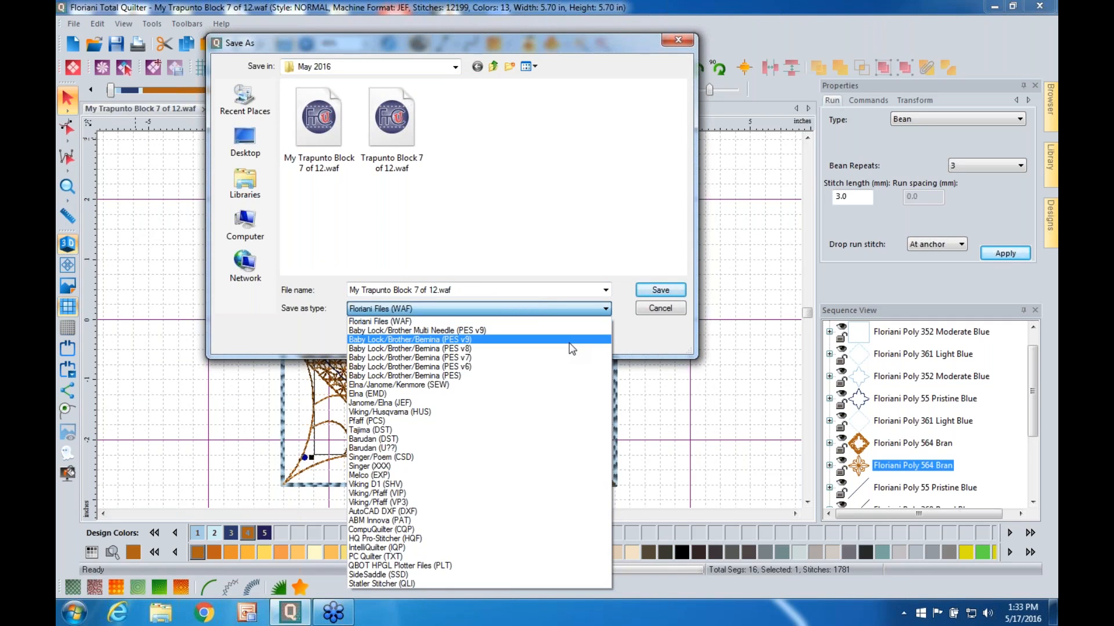
pyautogui.click(464, 341)
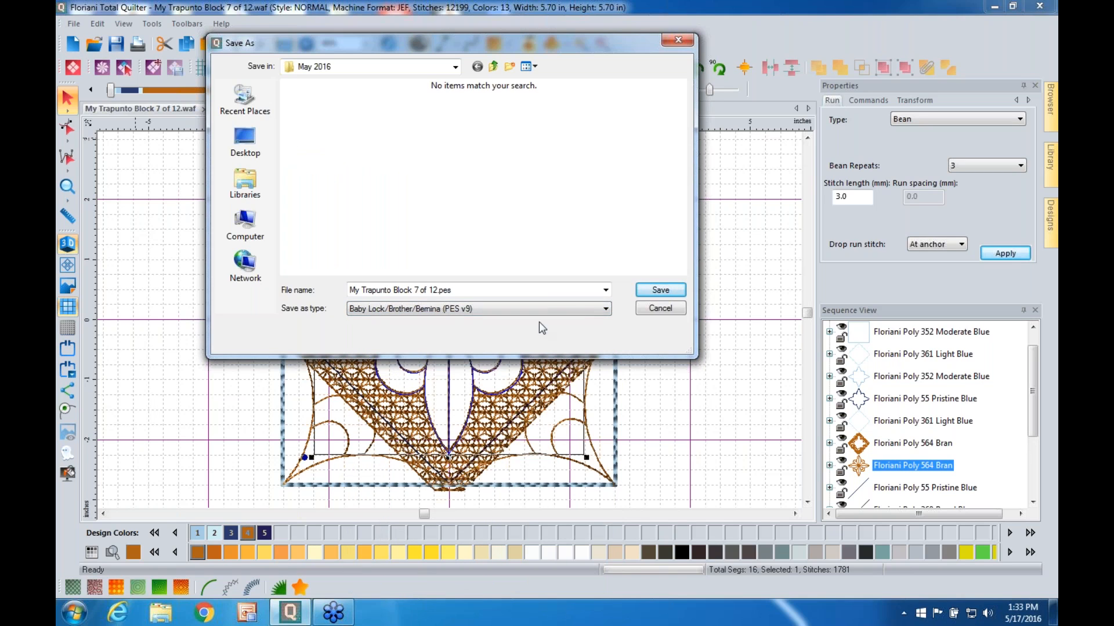
pyautogui.click(650, 292)
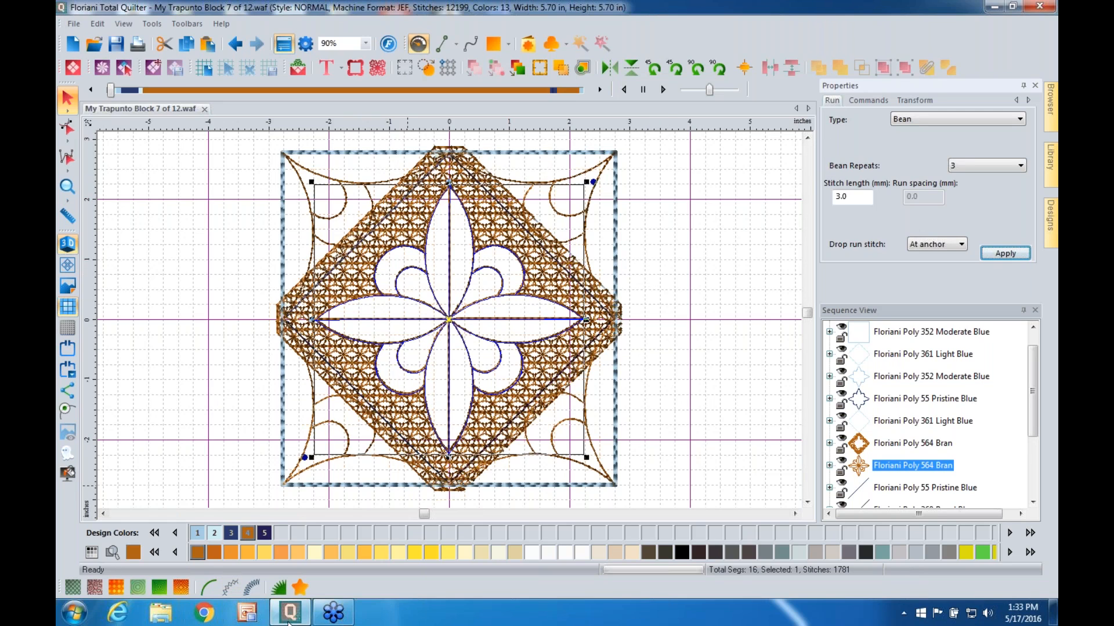
# Step: Switch to the PowerPoint presentation Block 7 of 12 Trapunto Block.ppt and advance to the slide picturing the stitched block
pyautogui.rightClick(258, 616)
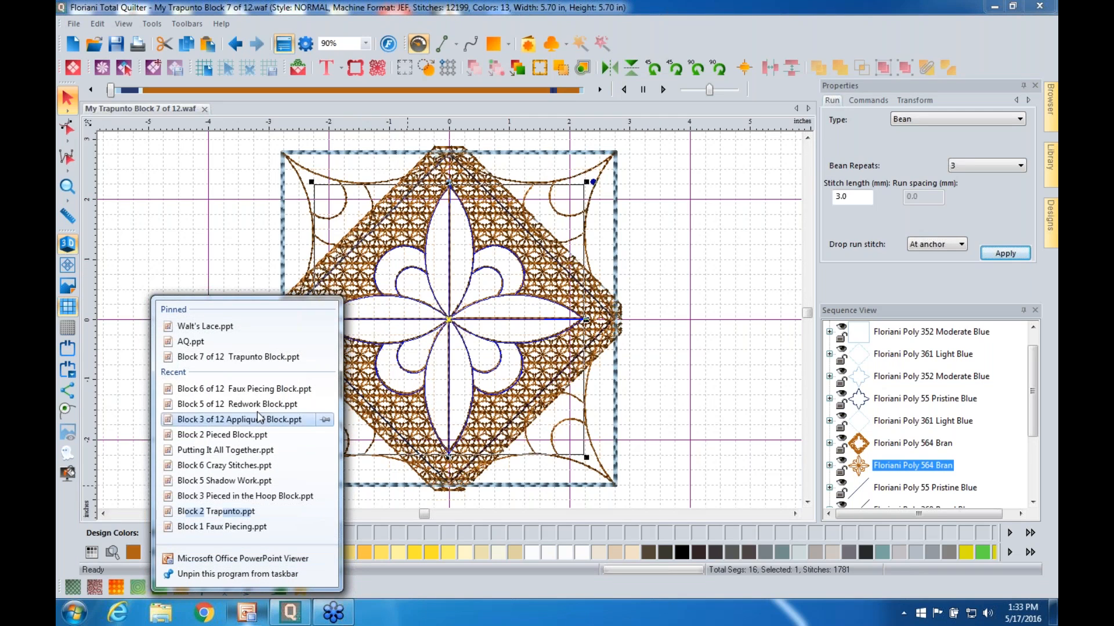
pyautogui.click(252, 356)
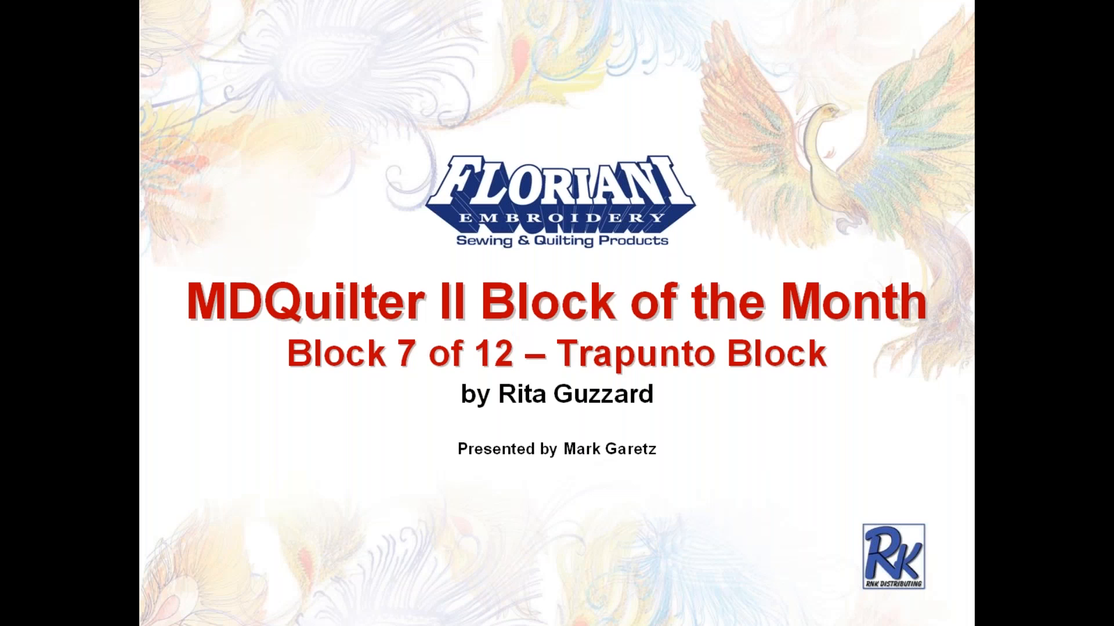
pyautogui.click(392, 394)
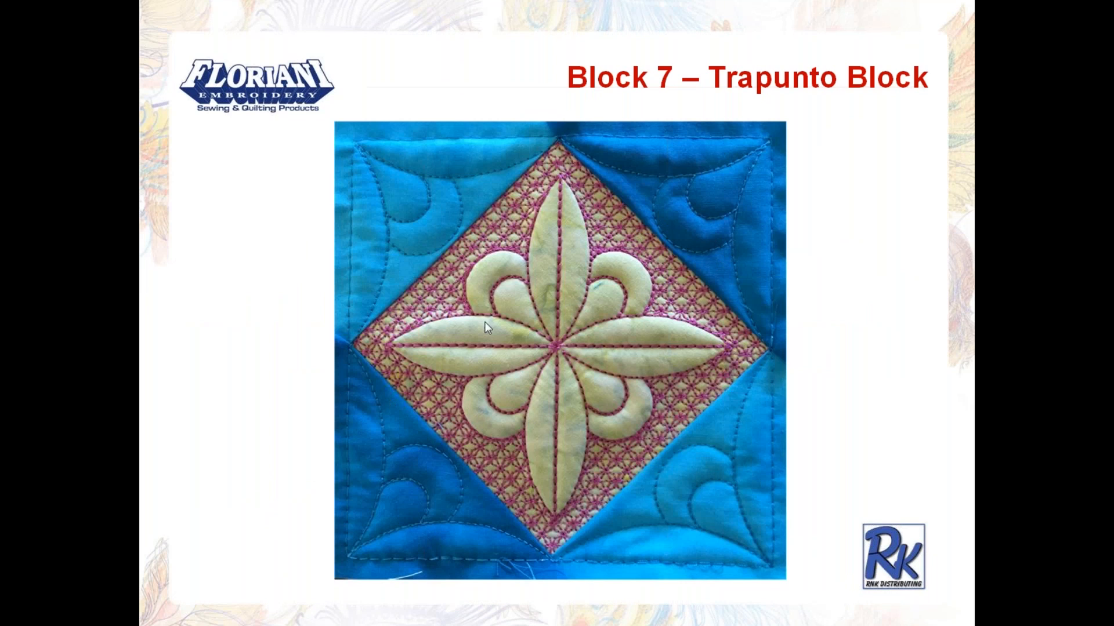